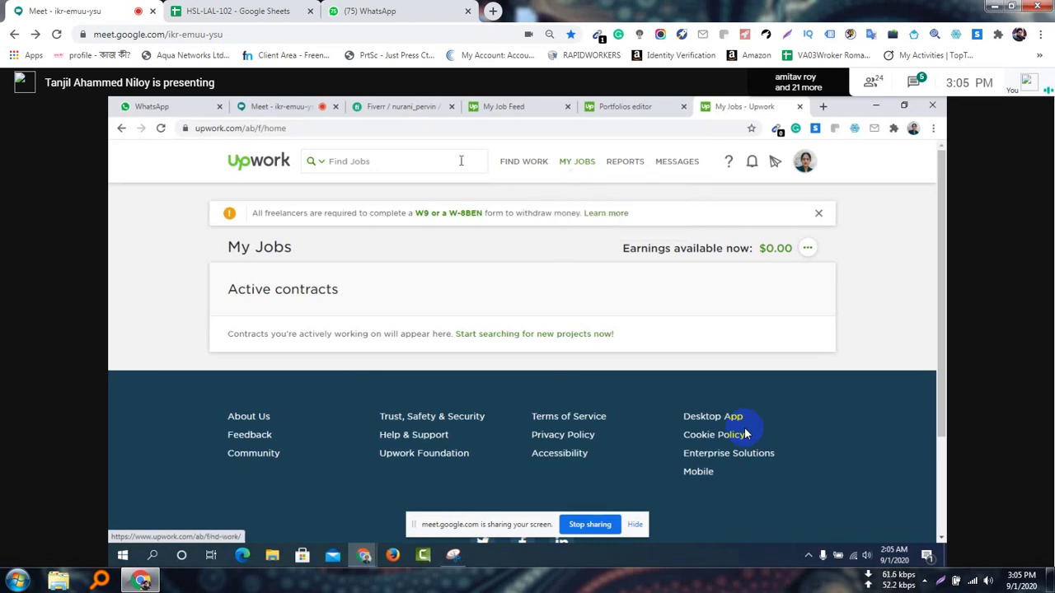
# Switch the search scope to Freelancers & Agencies and search for "Lead Generation".
pyautogui.click(347, 160)
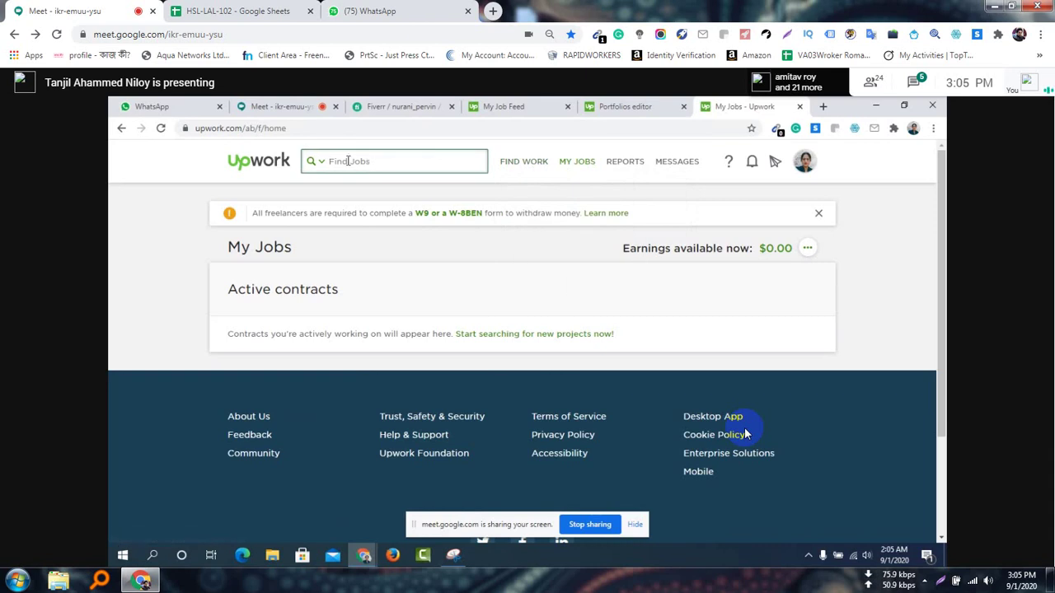
pyautogui.click(321, 163)
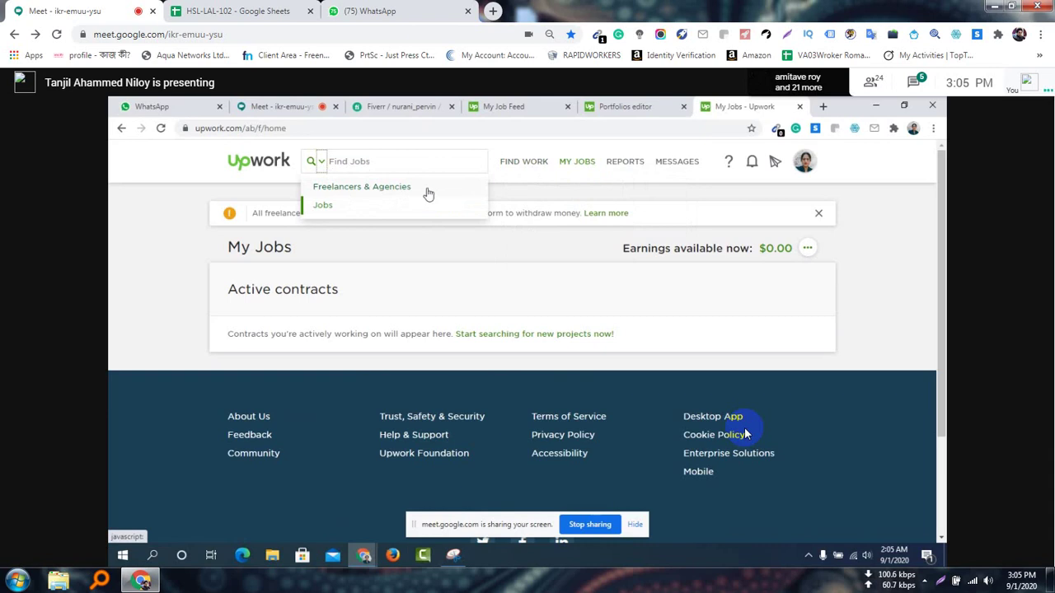
pyautogui.click(374, 189)
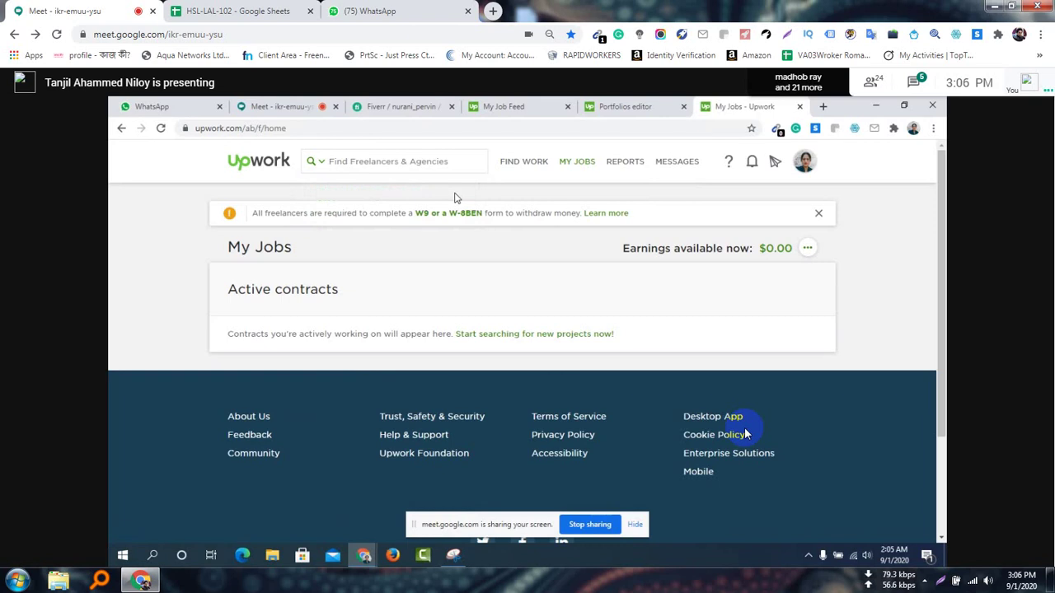
pyautogui.scroll(-2, 454, 198)
pyautogui.scroll(2, 453, 198)
pyautogui.click(457, 163)
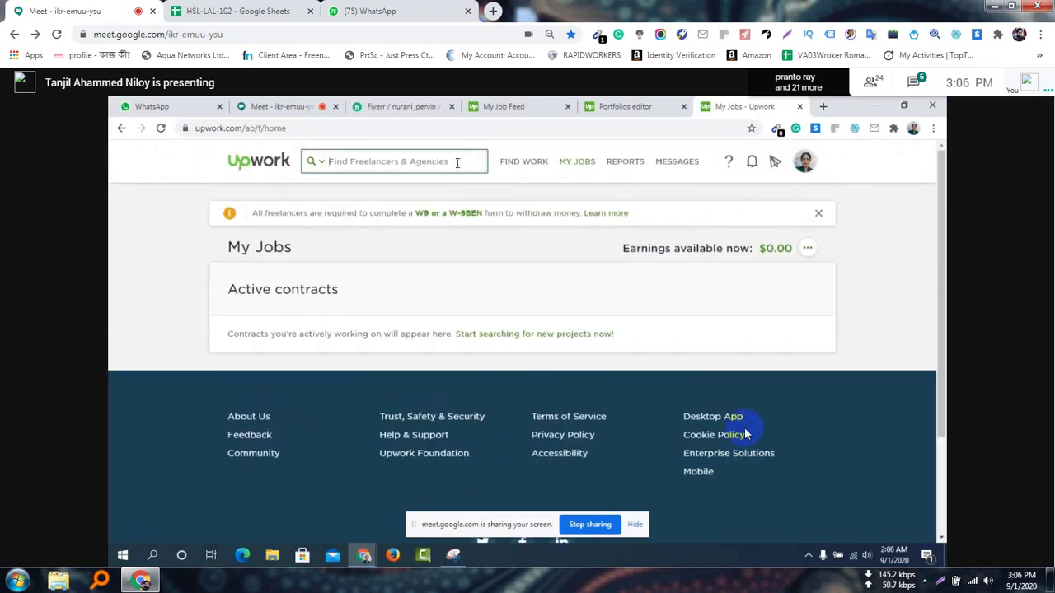
pyautogui.click(321, 161)
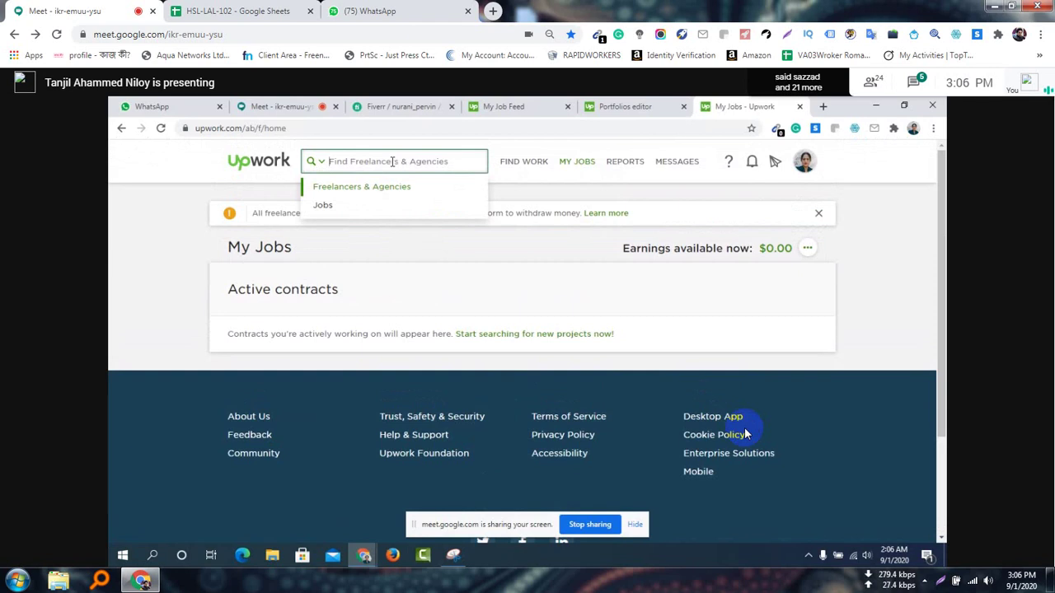
pyautogui.write('Lead Generation')
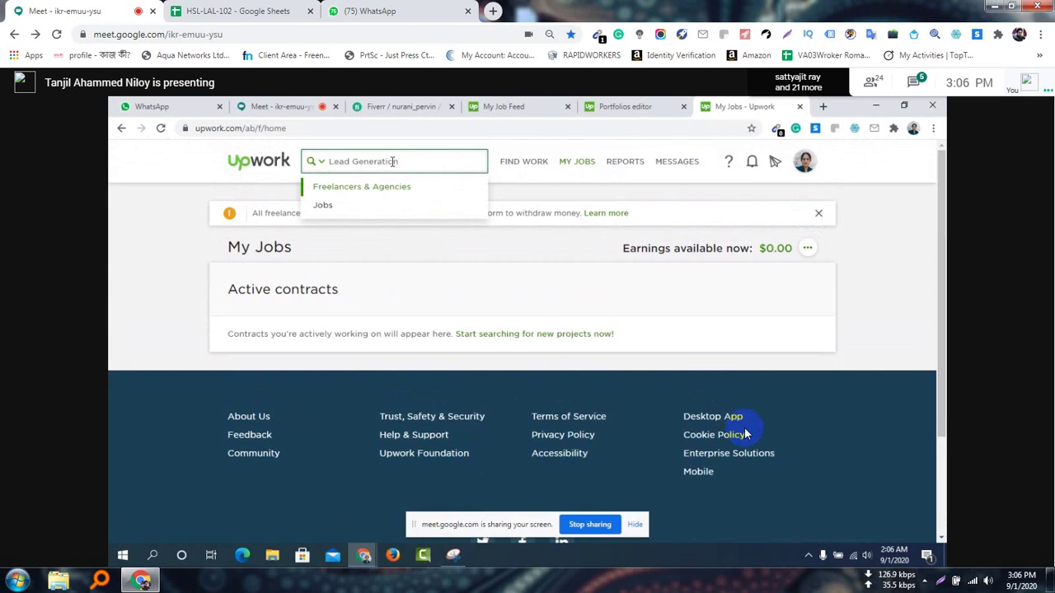
pyautogui.press('Return')
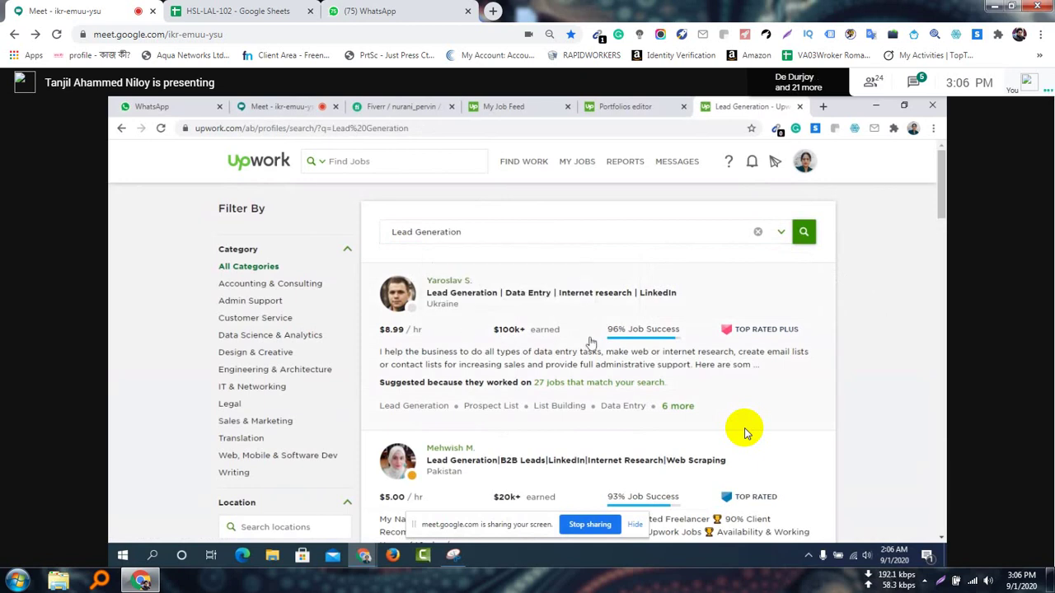
# Open the first two freelancer profiles from the Lead Generation results in separate new tabs.
pyautogui.moveTo(791, 336)
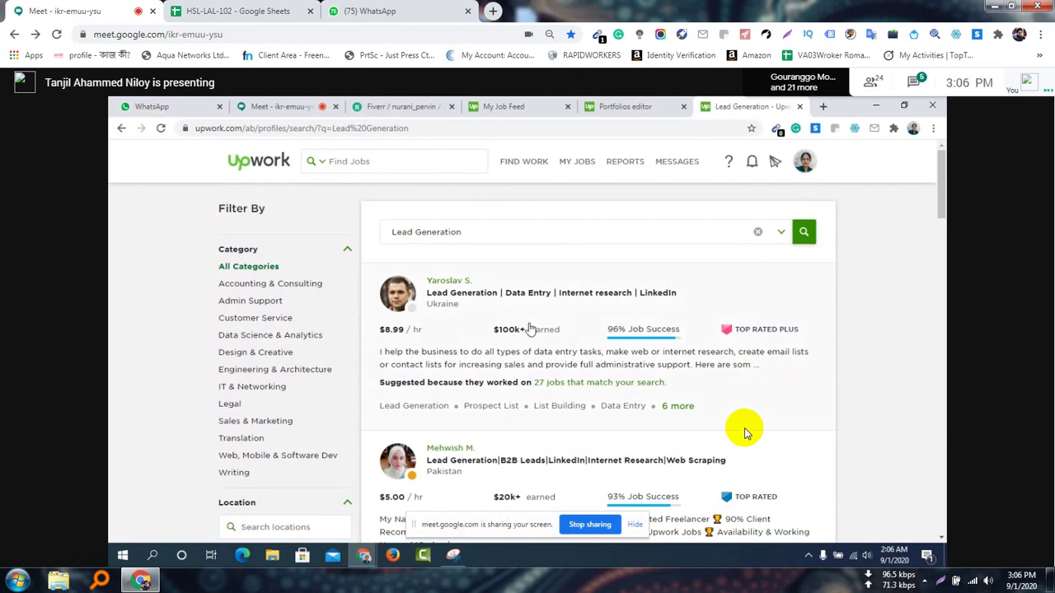
pyautogui.rightClick(448, 288)
pyautogui.click(478, 296)
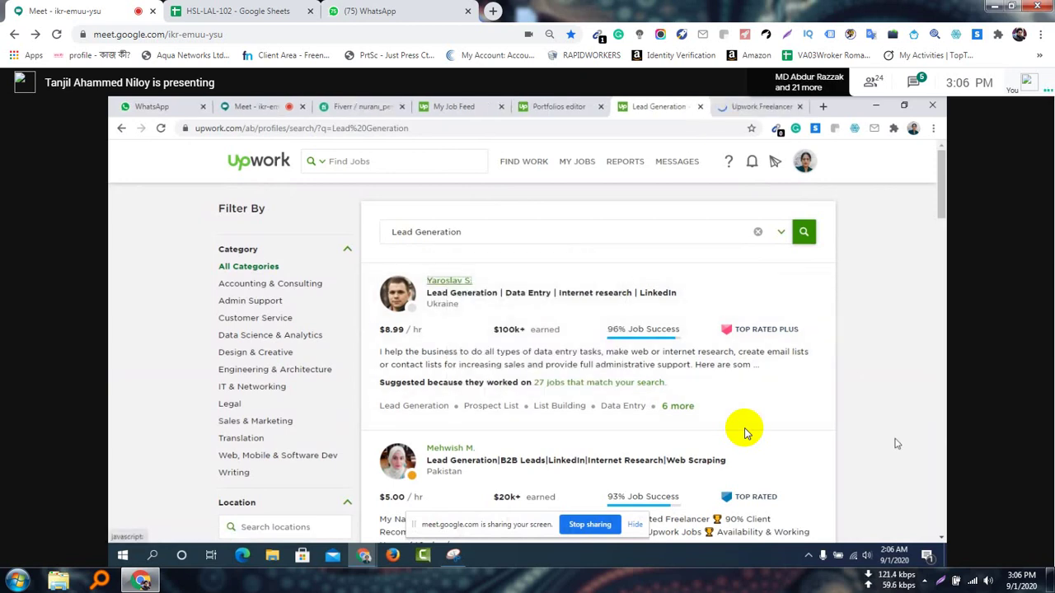
pyautogui.scroll(-1, 841, 371)
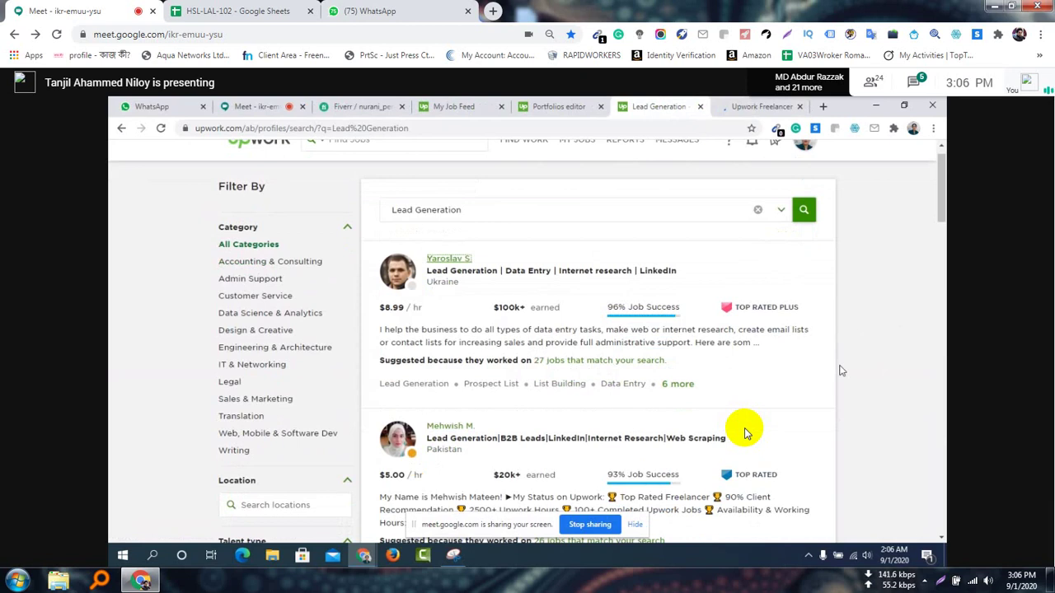
pyautogui.scroll(-4, 840, 371)
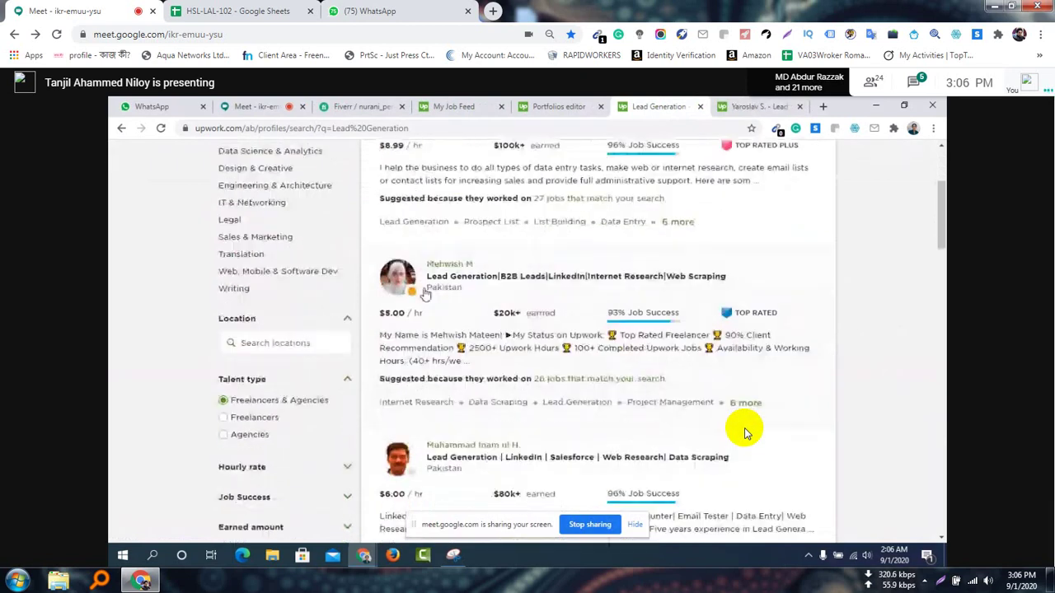
pyautogui.rightClick(430, 263)
pyautogui.click(474, 273)
# Open the profile titled "Web Research | Lead Generation | Email List Building | Data Mining" in a new tab.
pyautogui.scroll(-1, 625, 329)
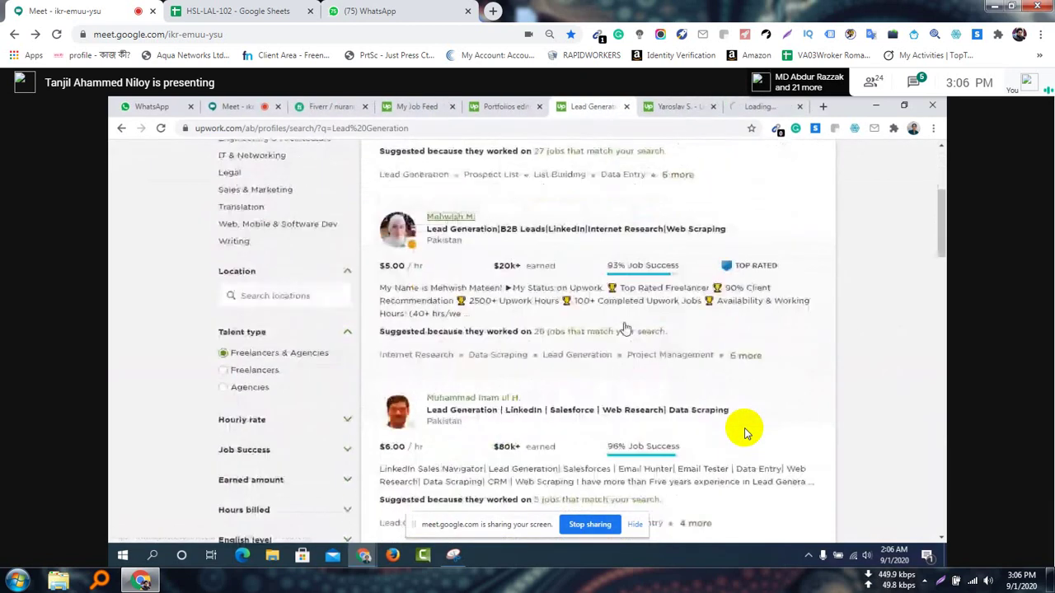
pyautogui.scroll(-2, 625, 329)
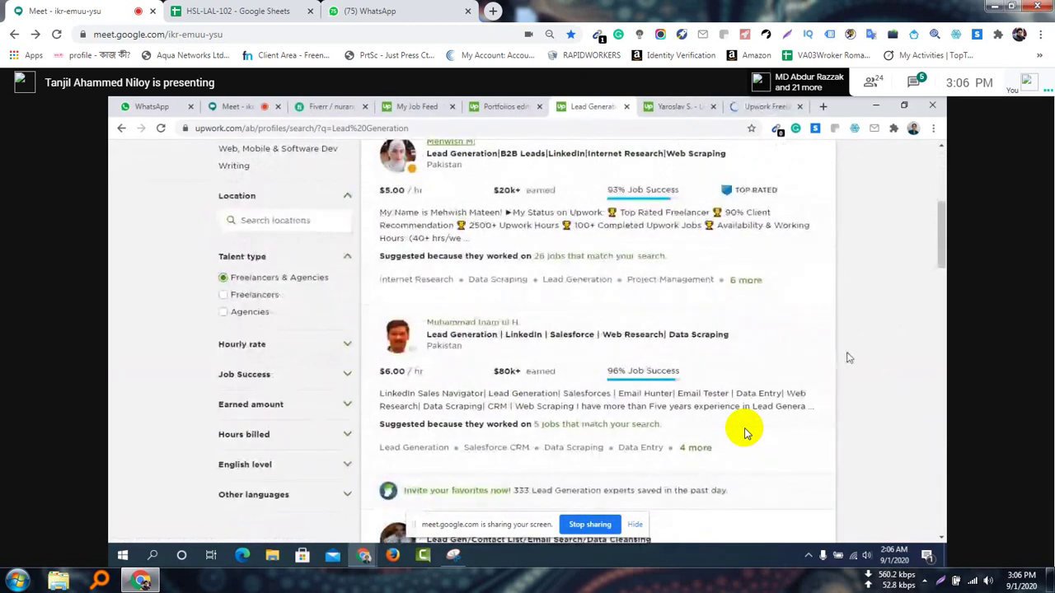
pyautogui.scroll(-2, 838, 352)
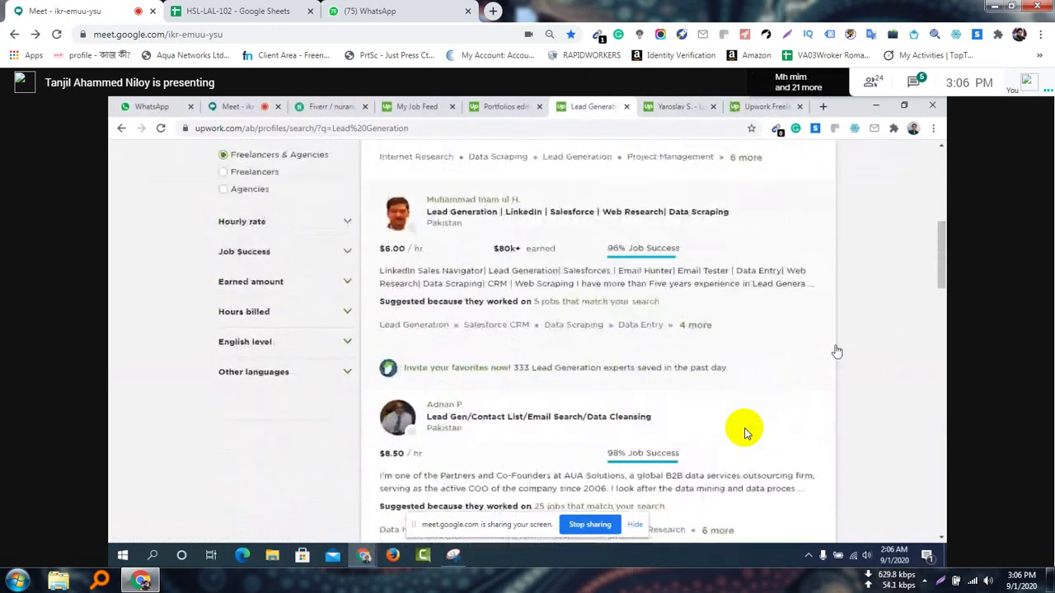
pyautogui.scroll(-2, 836, 352)
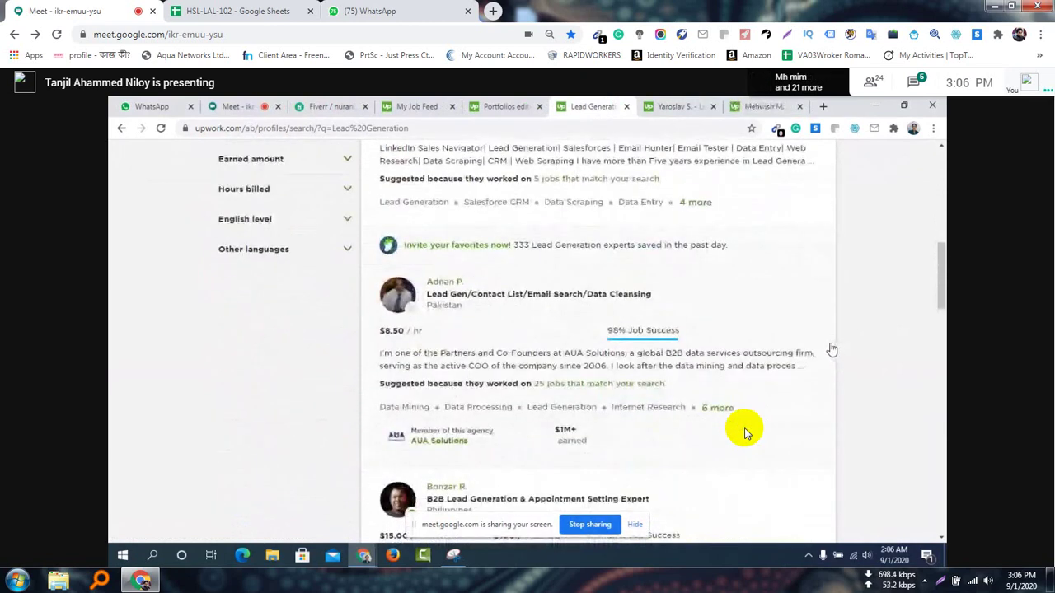
pyautogui.scroll(-1, 690, 345)
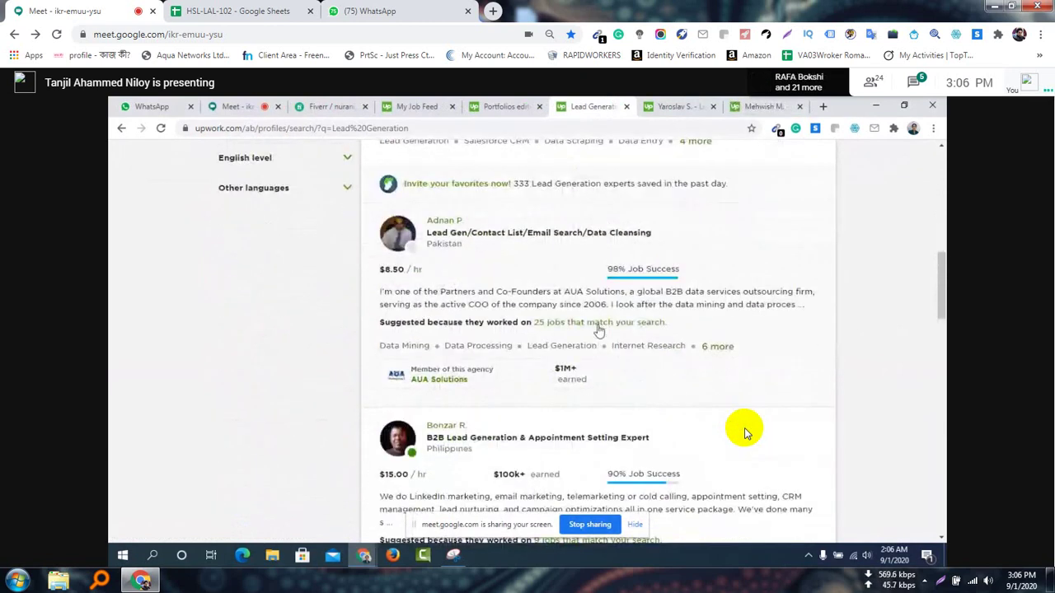
pyautogui.scroll(-2, 733, 349)
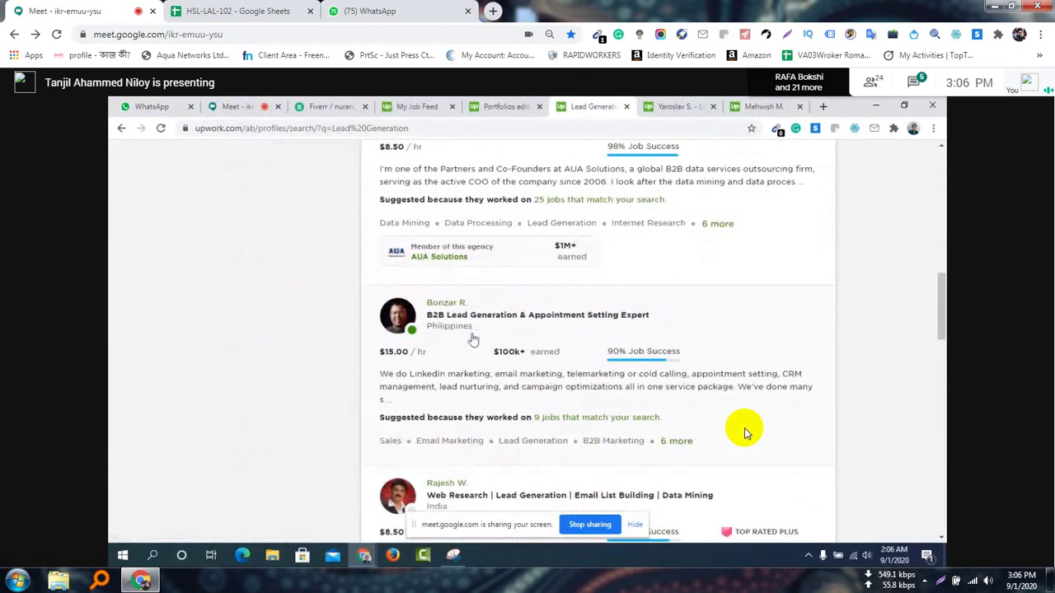
pyautogui.scroll(-1, 506, 338)
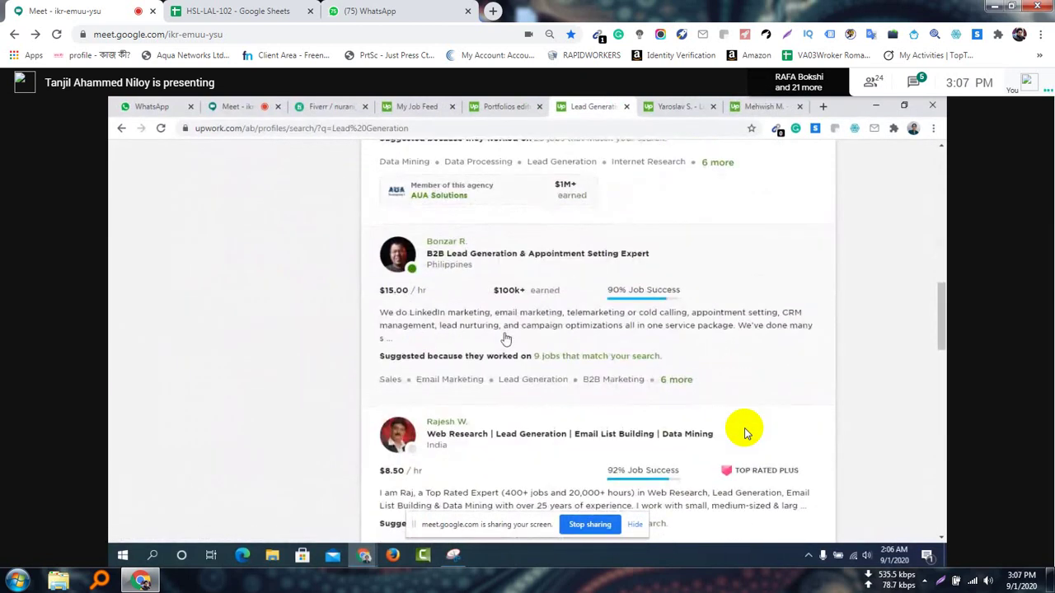
pyautogui.scroll(-2, 506, 339)
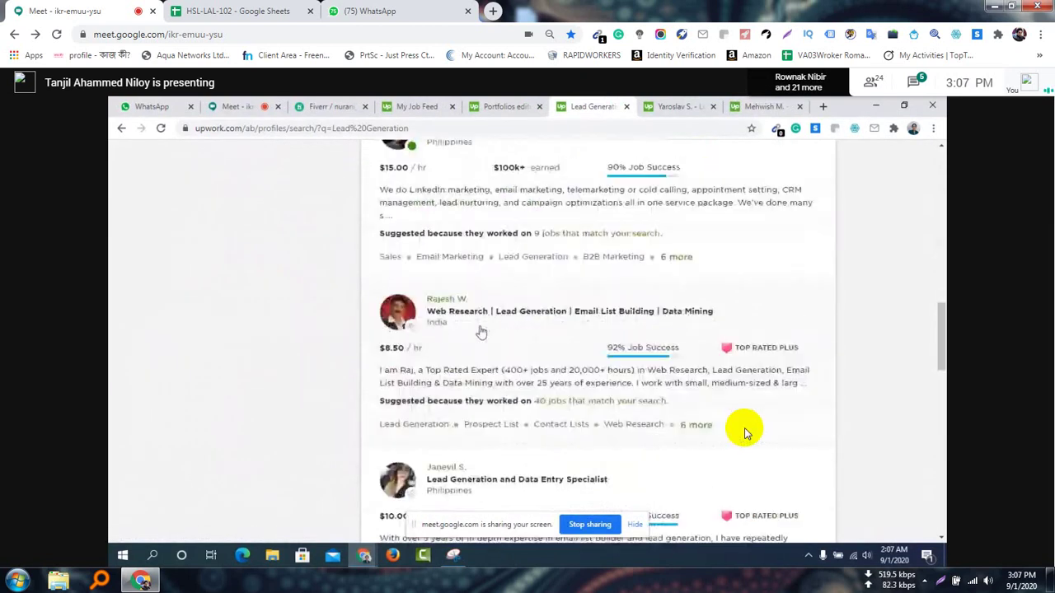
pyautogui.rightClick(460, 301)
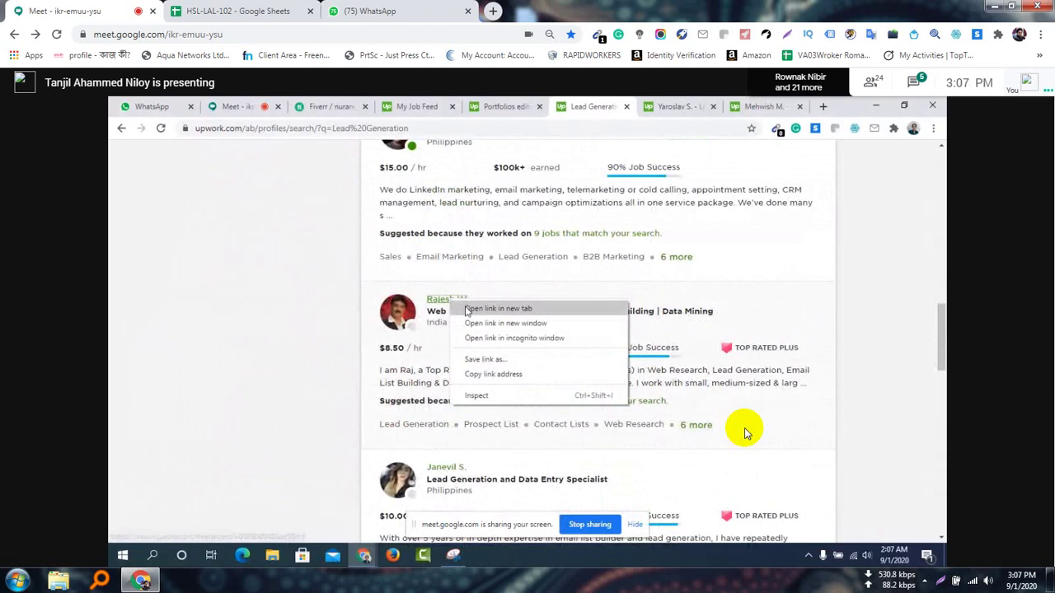
pyautogui.click(467, 311)
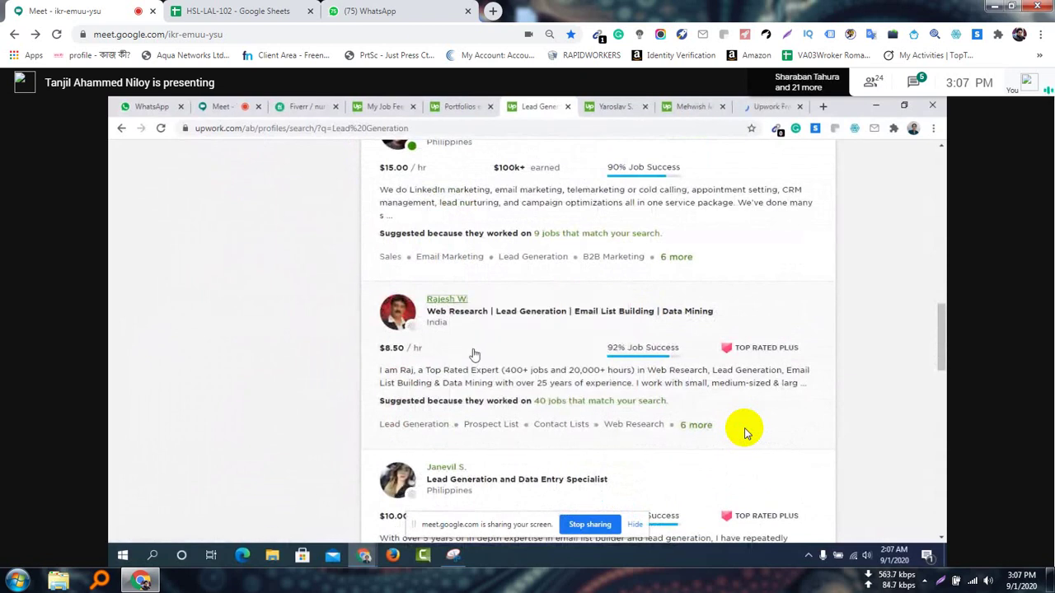
# Switch to the first opened freelancer profile and read the opening paragraph of the portfolio project's description.
pyautogui.click(623, 100)
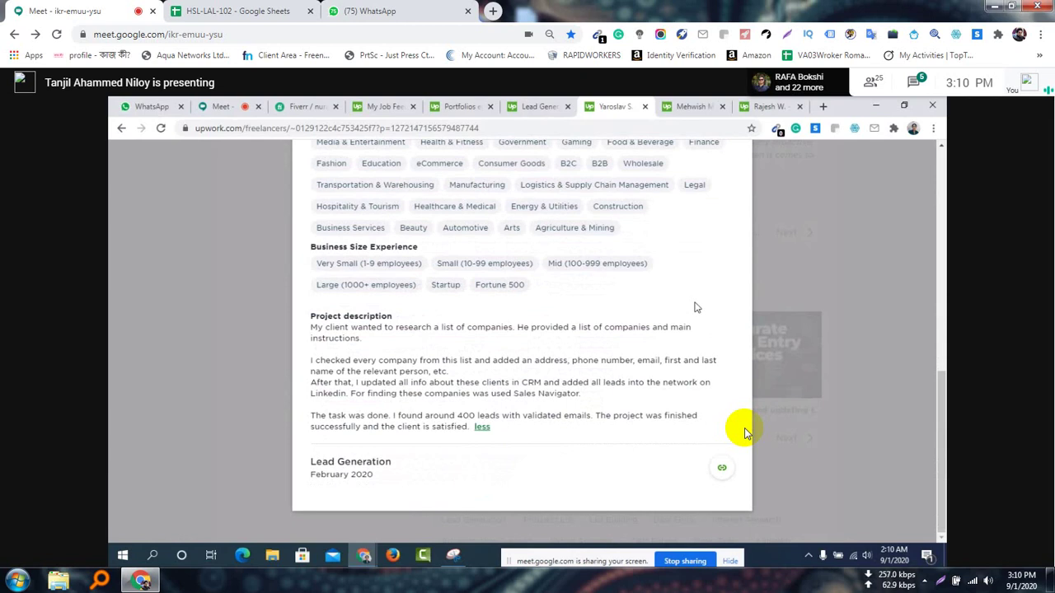
pyautogui.moveTo(311, 327); pyautogui.dragTo(718, 346)
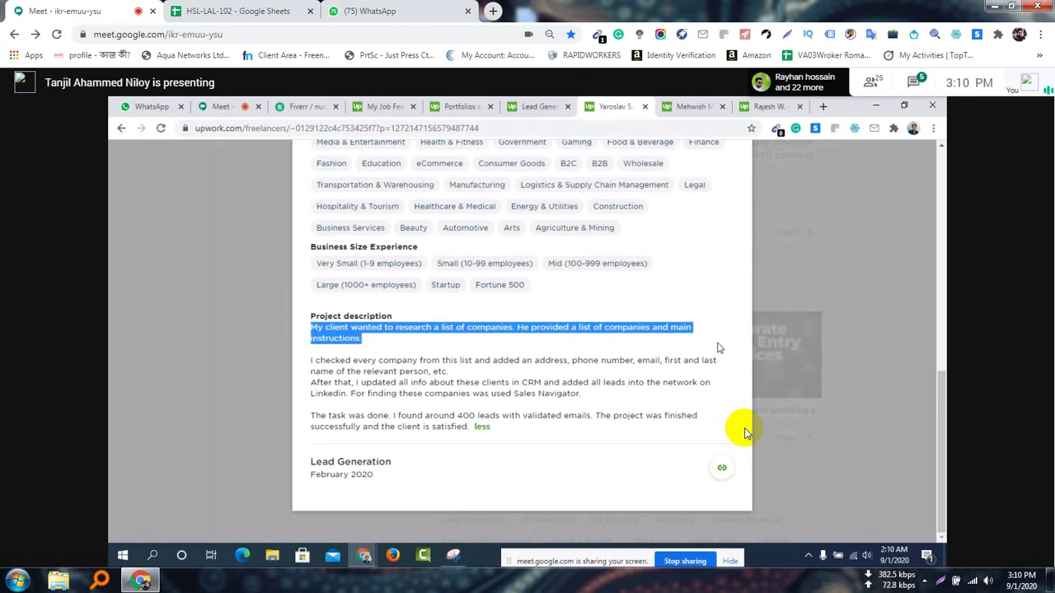
pyautogui.click(718, 347)
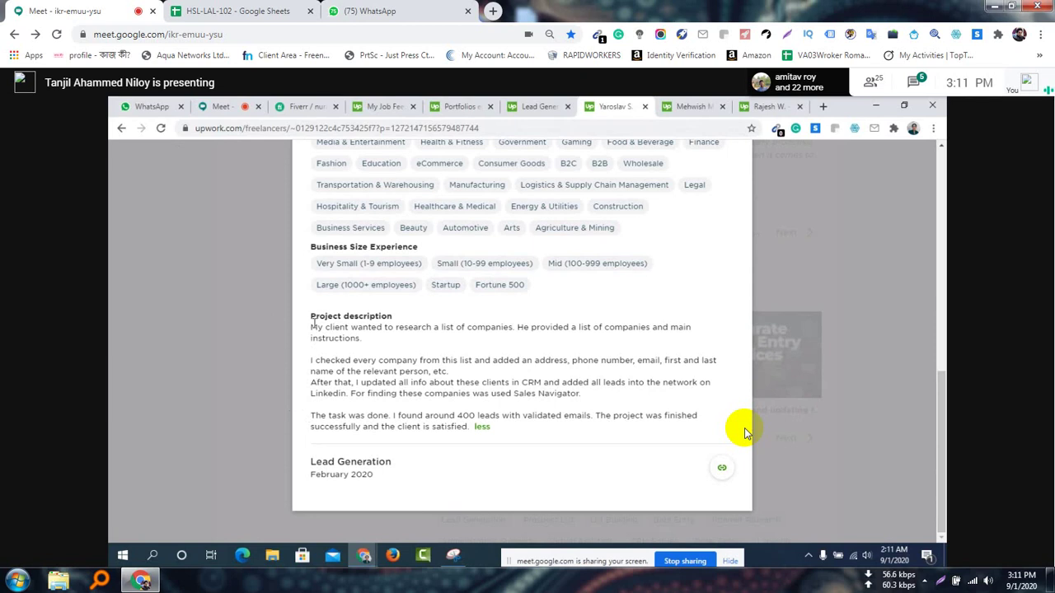
# Copy the complete project description text of the freelancer's February 2020 Lead Generation portfolio item.
pyautogui.moveTo(310, 329); pyautogui.dragTo(467, 429)
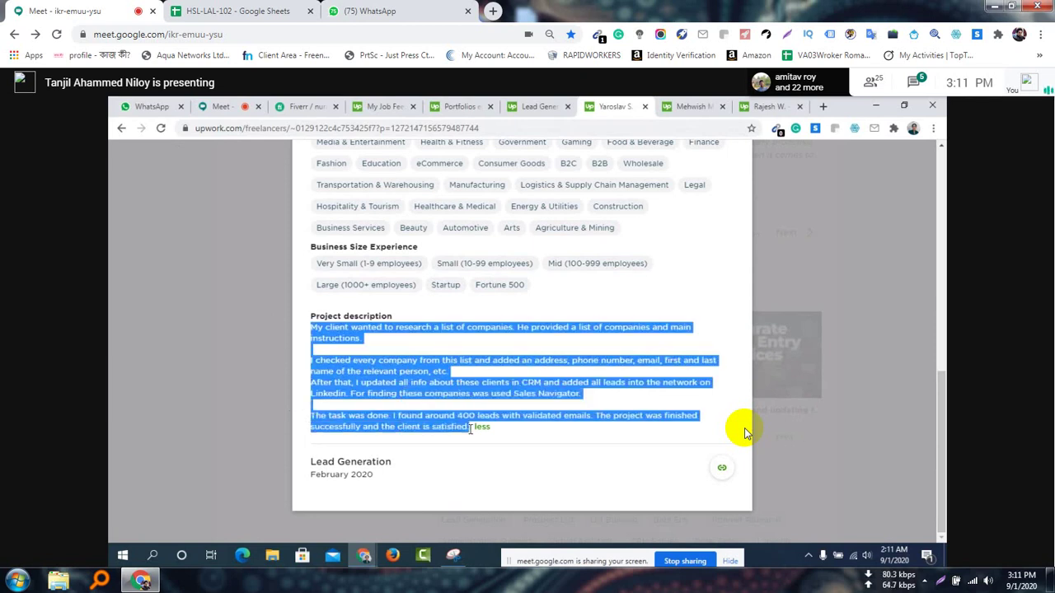
pyautogui.rightClick(430, 379)
pyautogui.click(456, 391)
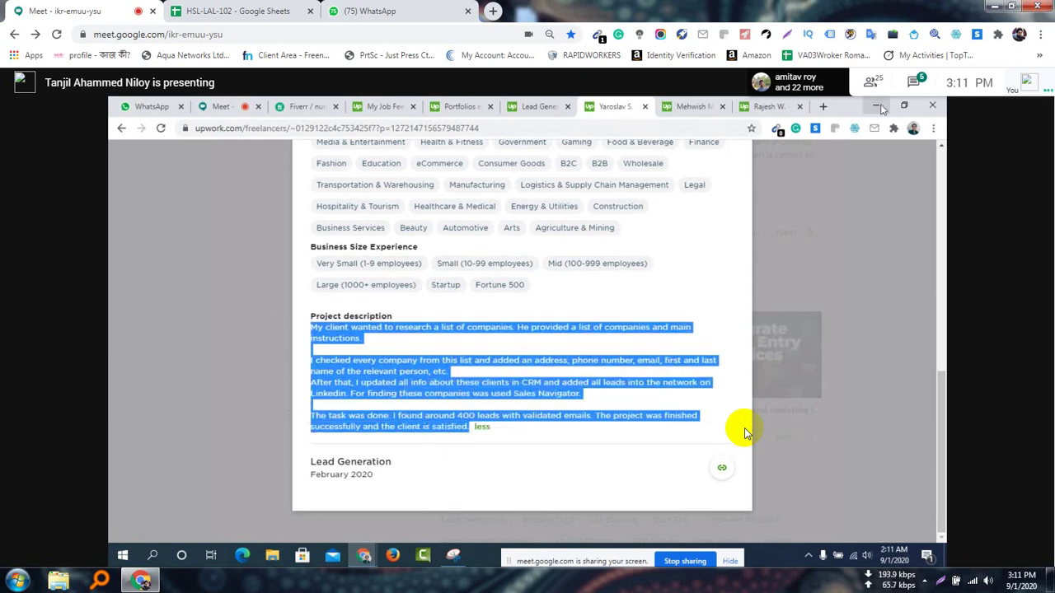
# Minimize the browser, create a new text document on the desktop and open it in Notepad.
pyautogui.click(875, 105)
pyautogui.rightClick(517, 190)
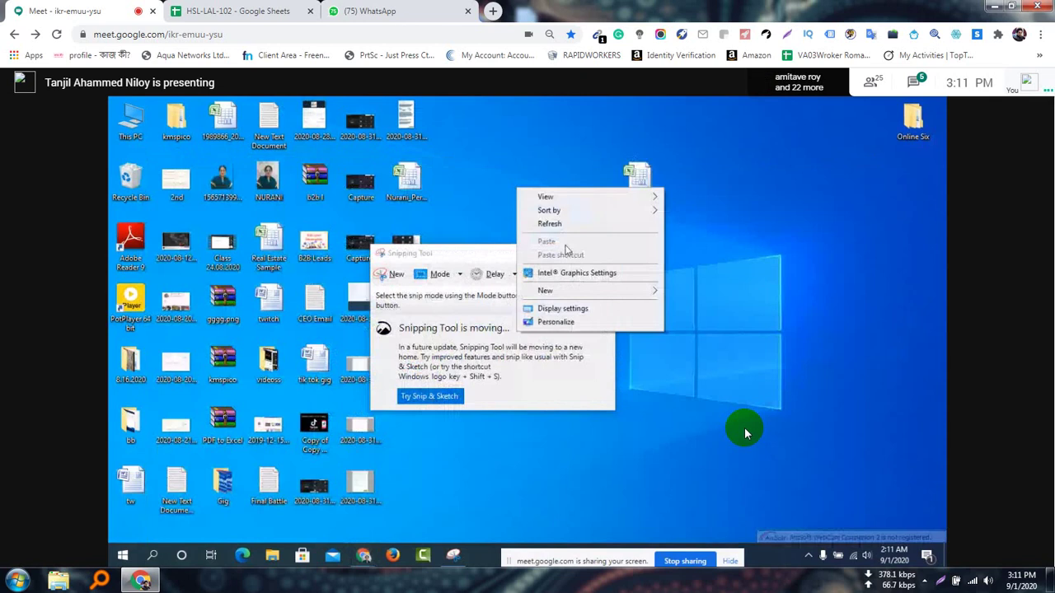
pyautogui.moveTo(567, 293)
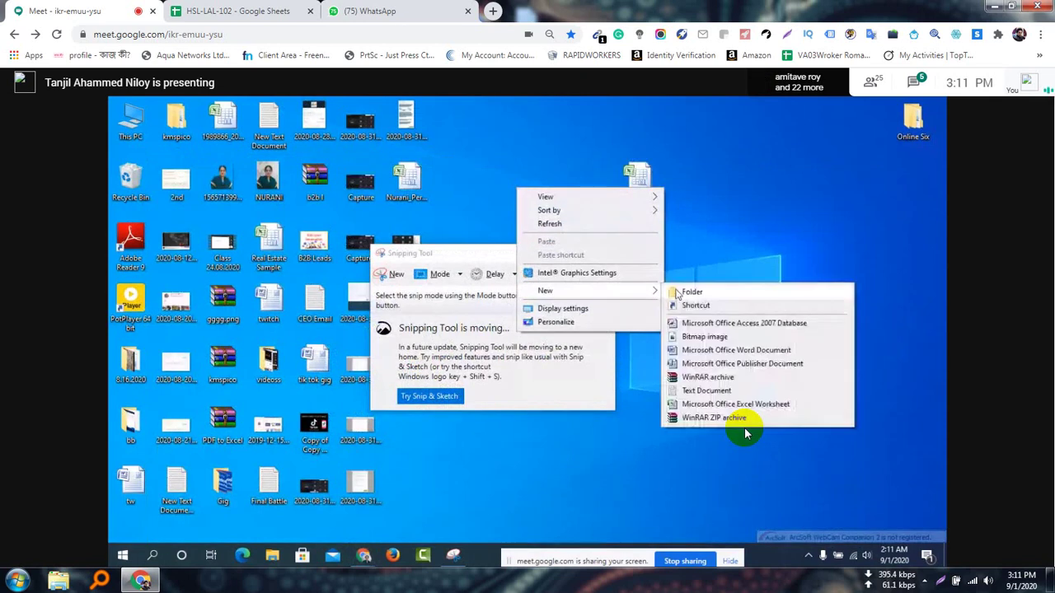
pyautogui.click(691, 390)
pyautogui.click(550, 183)
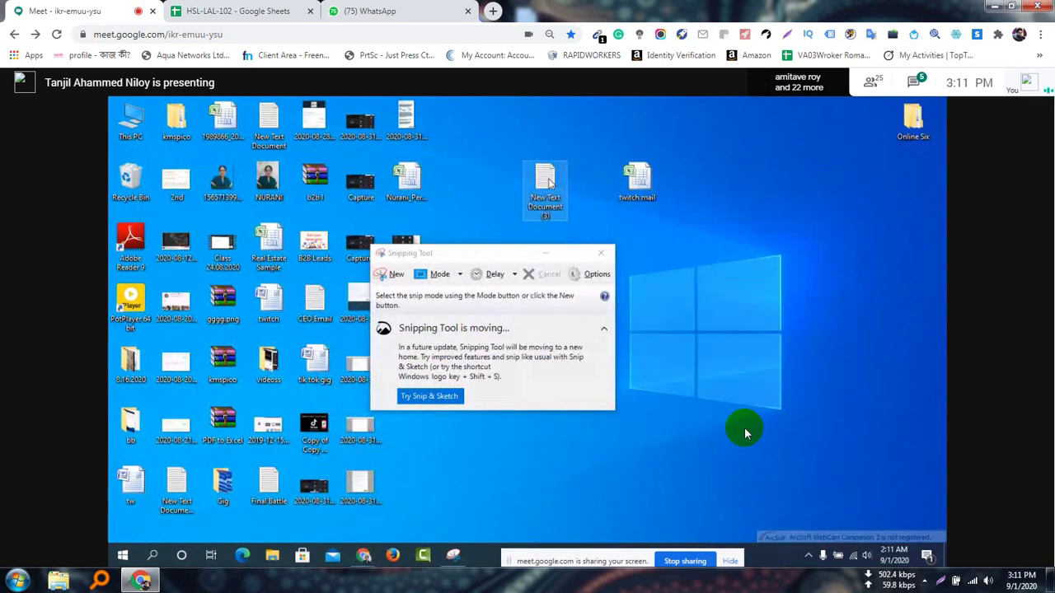
pyautogui.doubleClick(548, 181)
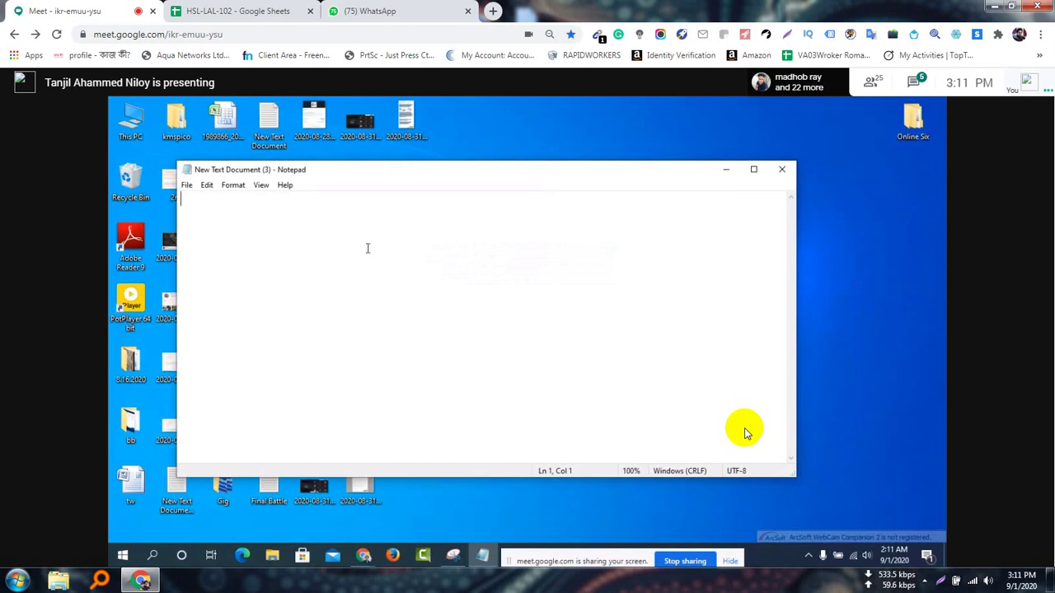
# Paste the copied project description into the text document, save it, and close Notepad and the Snipping Tool.
pyautogui.hotkey('ctrl', 'v')
pyautogui.click(186, 184)
pyautogui.click(207, 238)
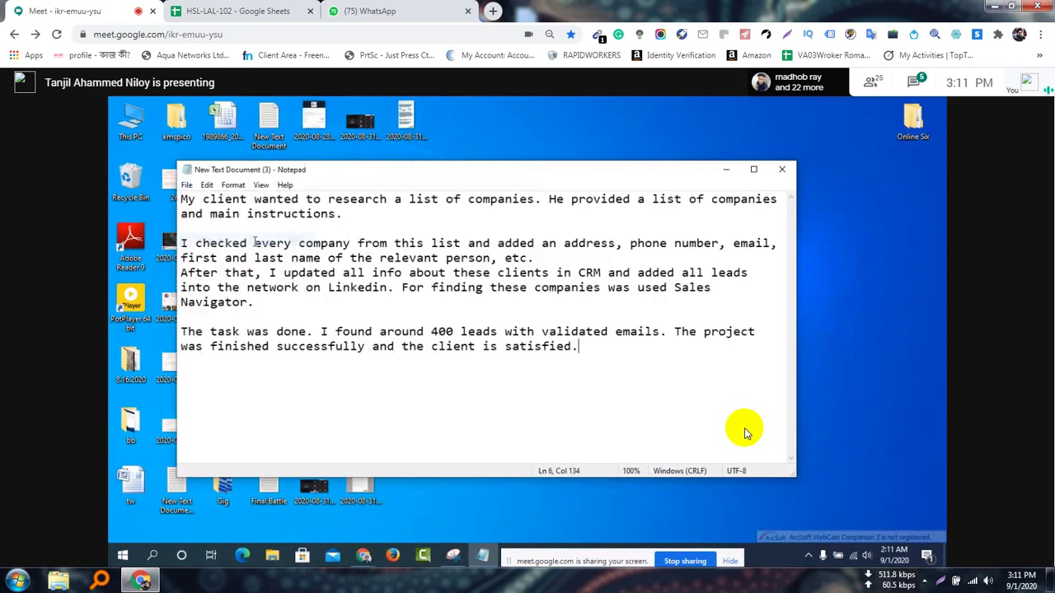
pyautogui.click(782, 169)
pyautogui.click(602, 251)
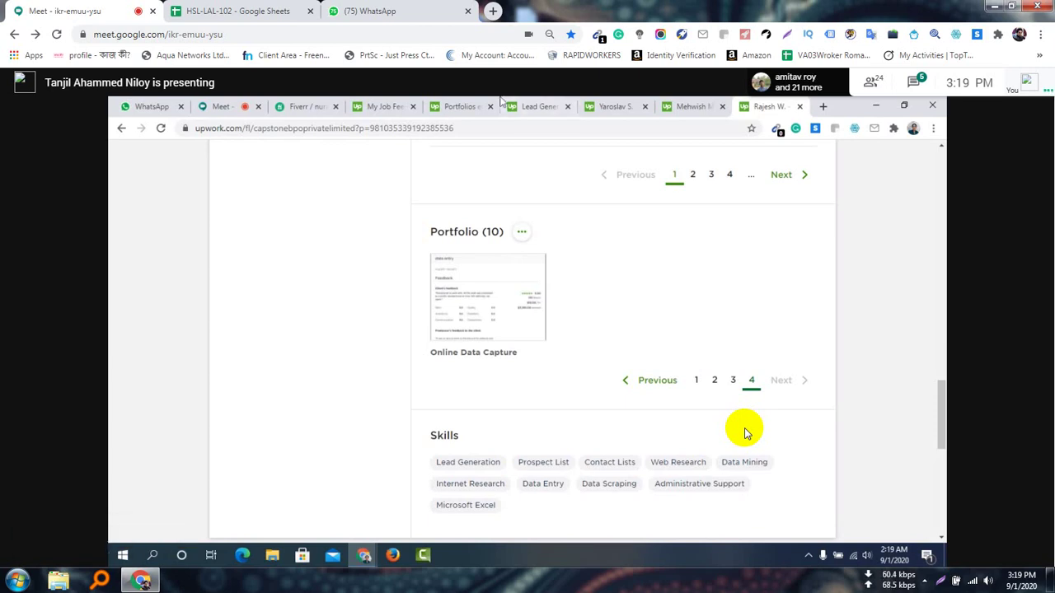
# Return to the Add portfolio project form and clear the text in the Project Title field.
pyautogui.click(465, 106)
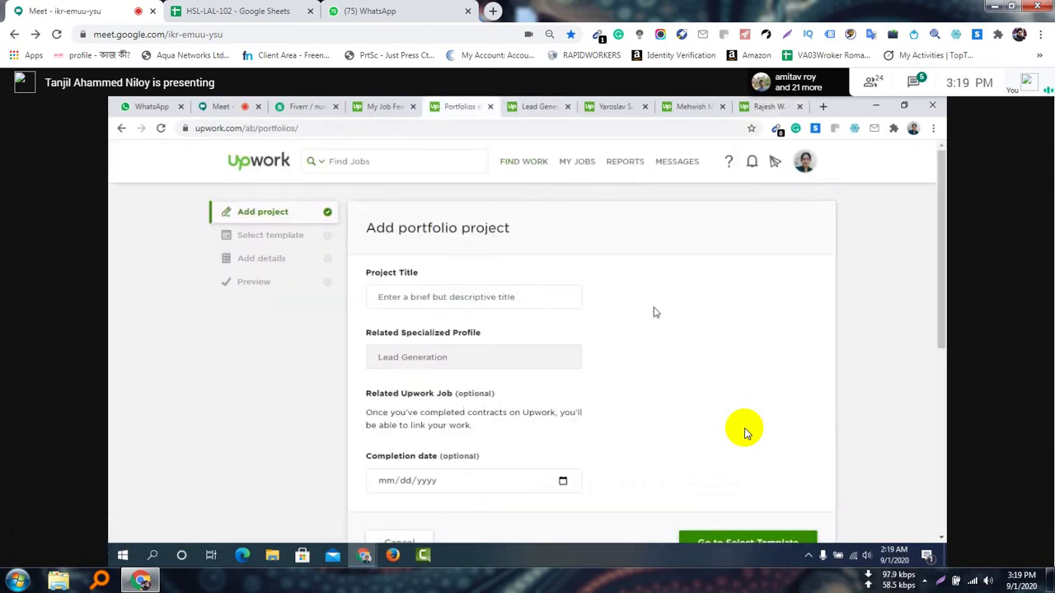
pyautogui.click(530, 294)
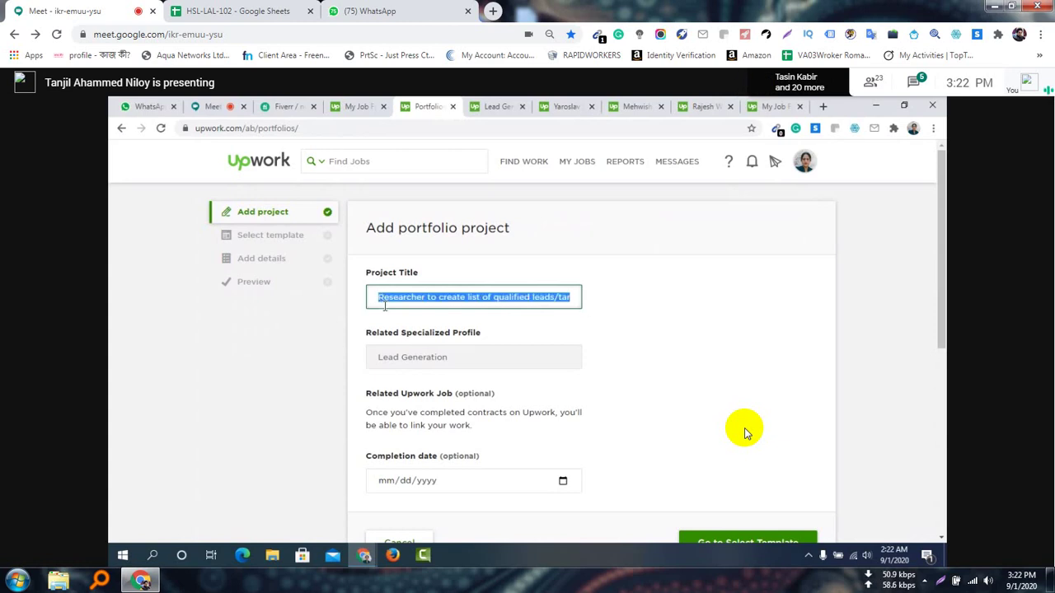
pyautogui.tripleClick(379, 299)
pyautogui.press('BackSpace')
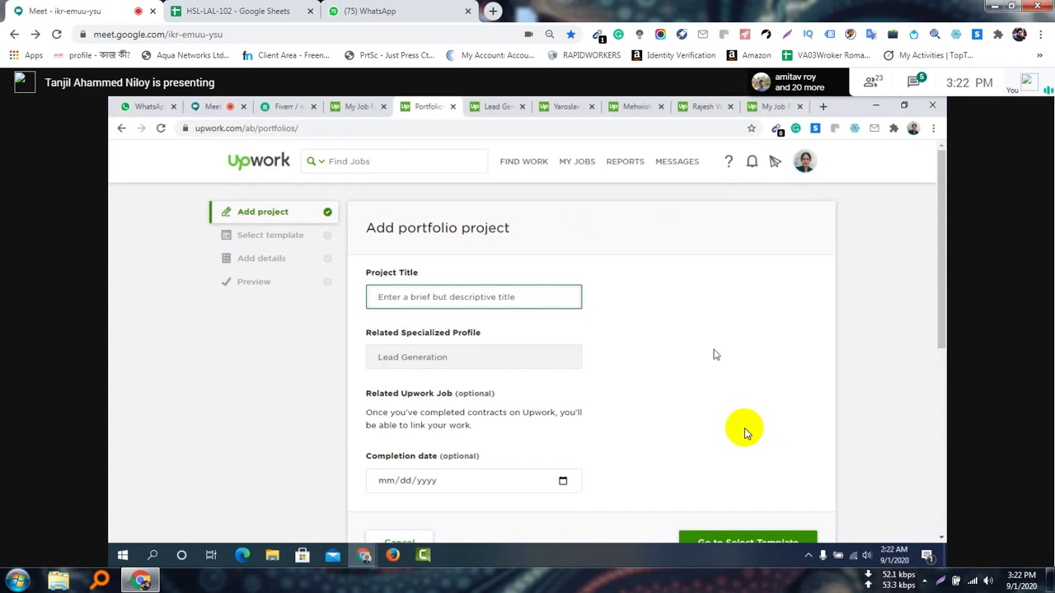
# Enter the project title "I will provide targeted customers contact information from LinkedIn".
pyautogui.write('I')
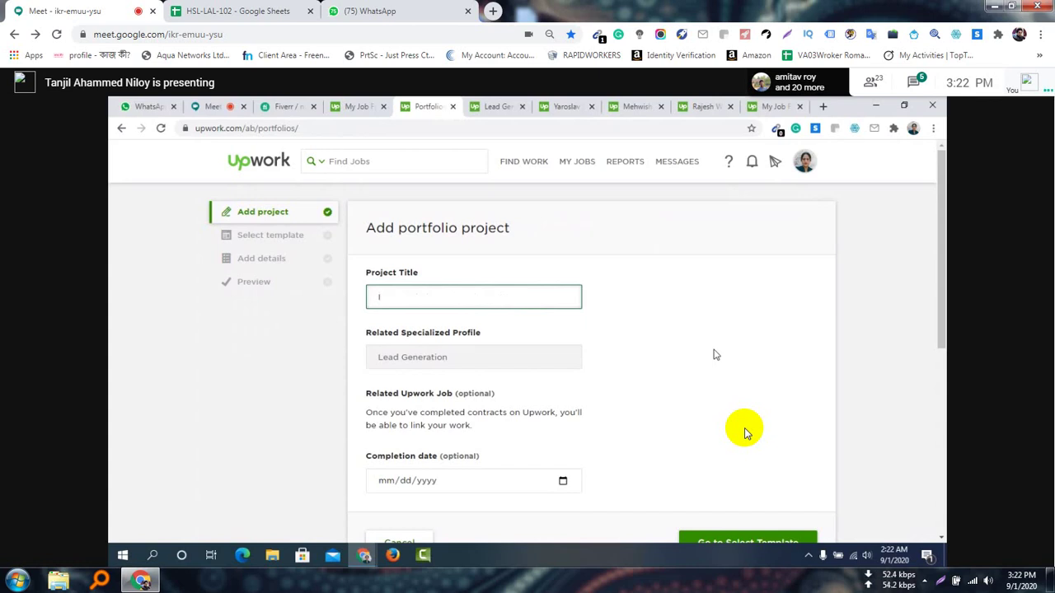
pyautogui.write(' will ')
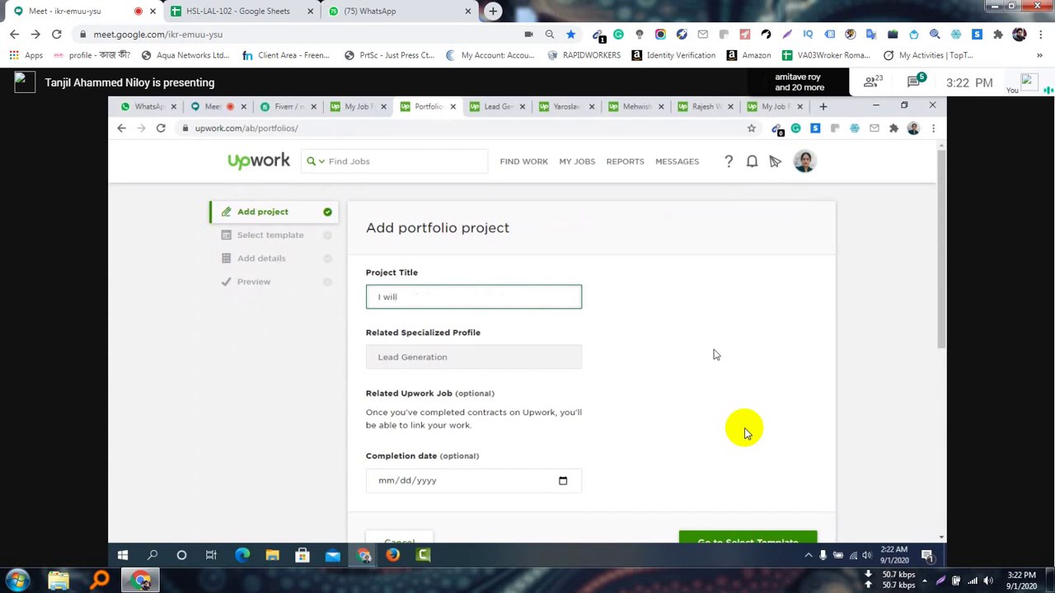
pyautogui.write('provide ')
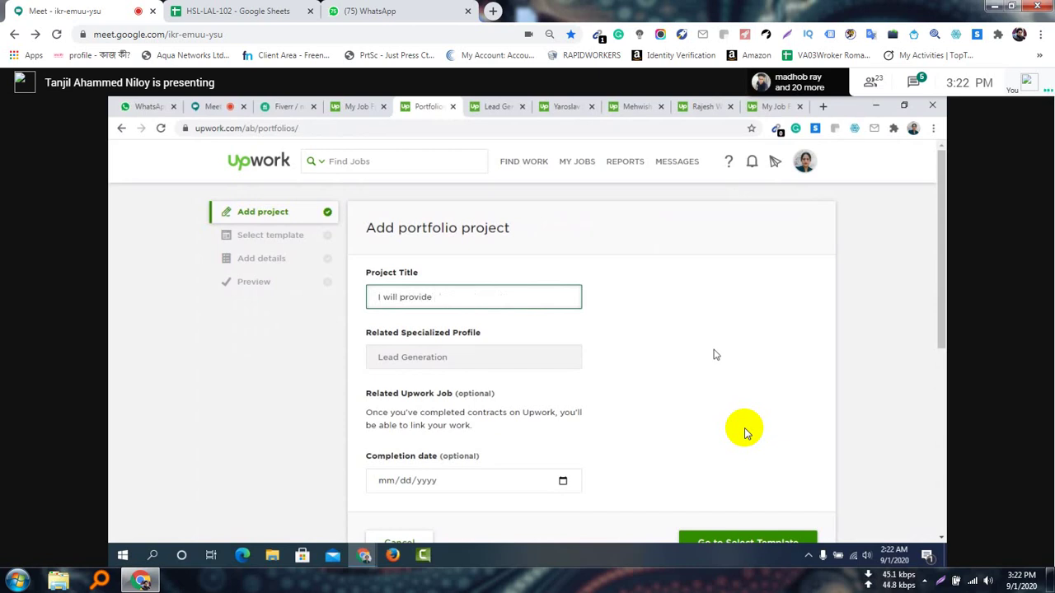
pyautogui.write('targeted')
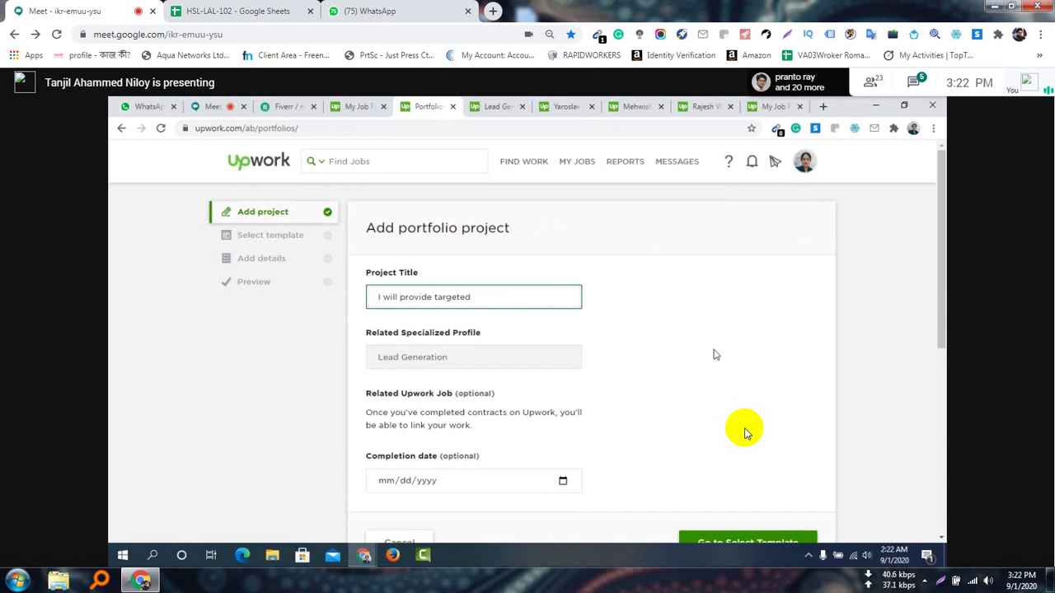
pyautogui.write(' customers')
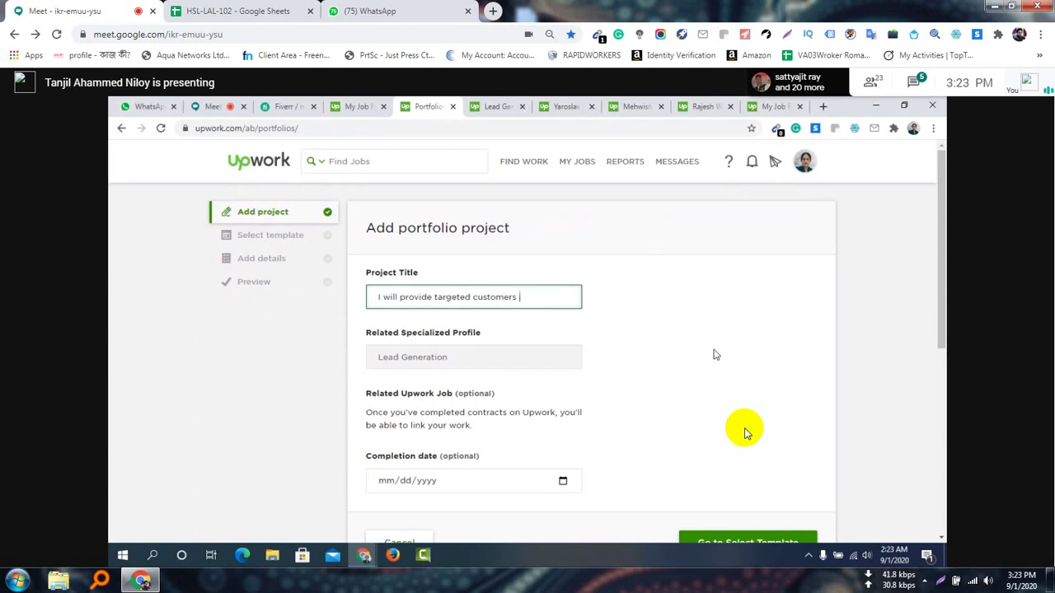
pyautogui.write('contact in')
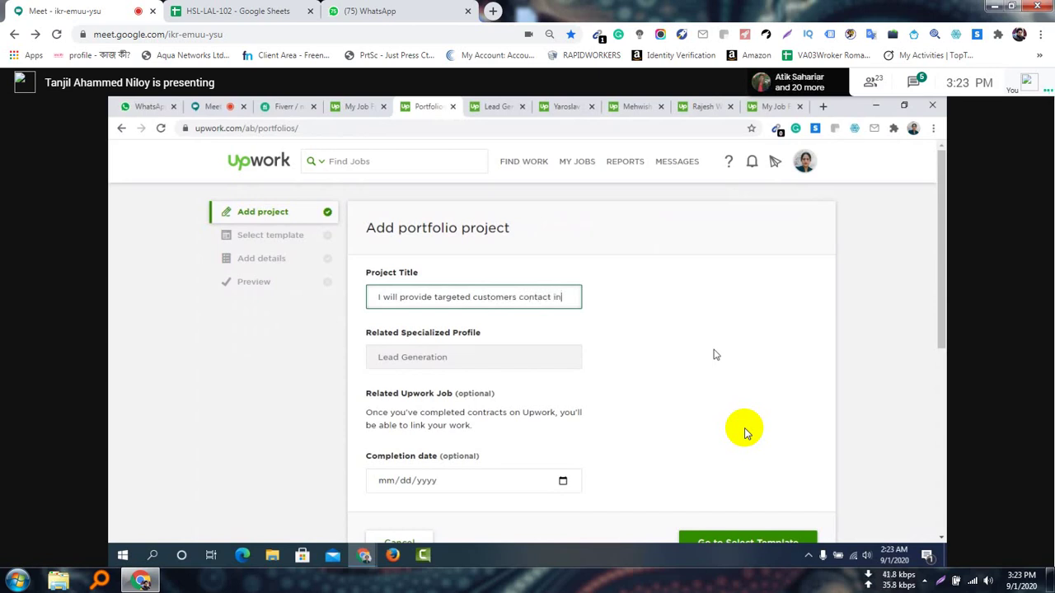
pyautogui.write('formation ')
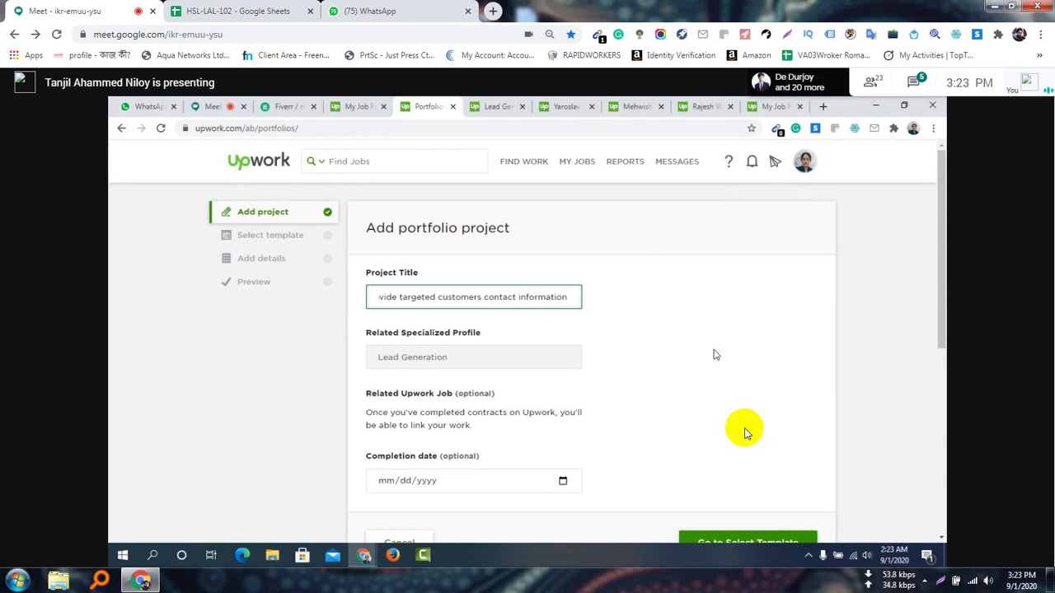
pyautogui.write('from ')
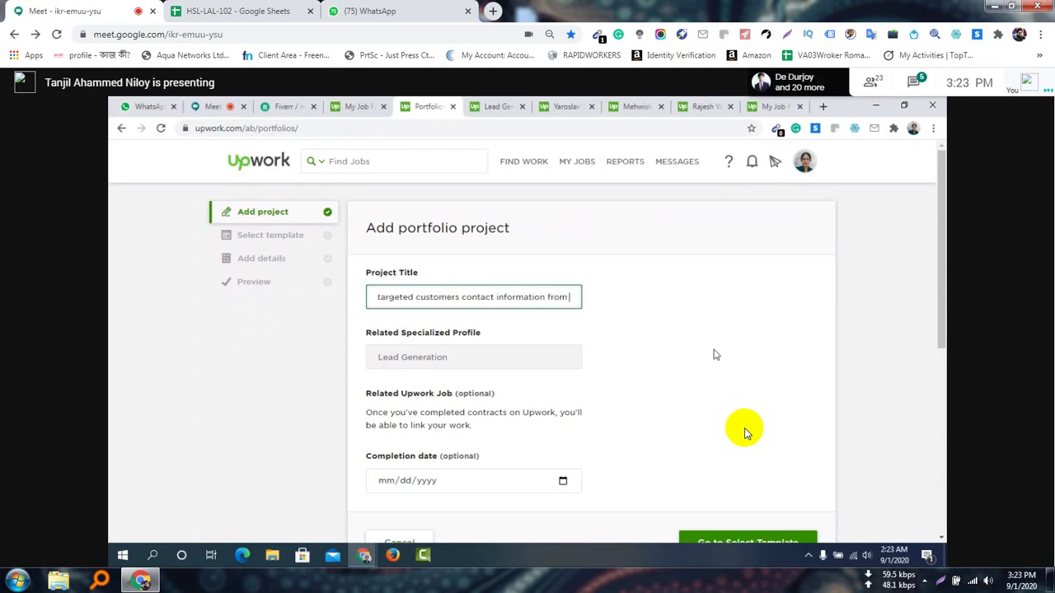
pyautogui.write('LinkedIn')
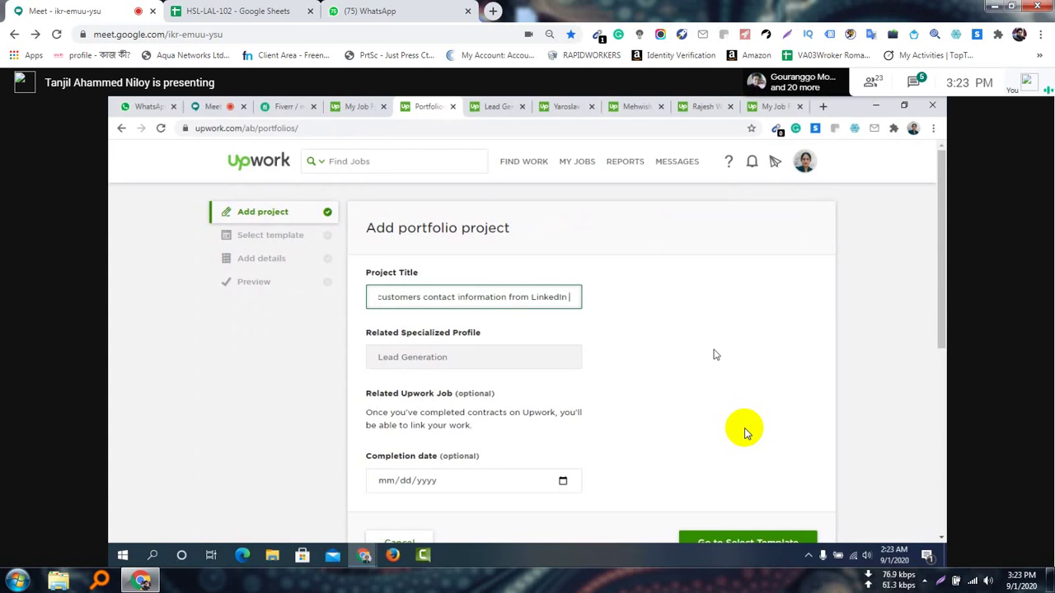
pyautogui.press('BackSpace')
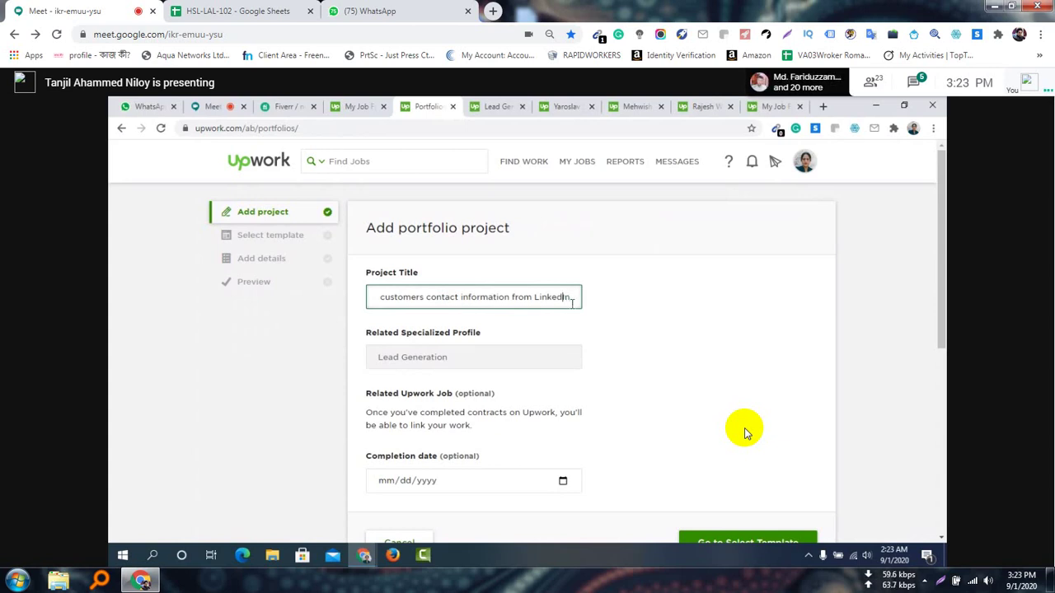
# Review the full wording of the project title by moving through its text.
pyautogui.press('Left')
pyautogui.press('Left')
pyautogui.press('Left')
pyautogui.press('Left')
pyautogui.press('Left')
pyautogui.press('Left')
pyautogui.press('Left')
pyautogui.press('Left')
pyautogui.press('Left')
pyautogui.press('Left')
pyautogui.press('Left')
pyautogui.press('Left')
pyautogui.press('Left')
pyautogui.press('Left')
pyautogui.press('Left')
pyautogui.press('Left')
pyautogui.press('Left')
pyautogui.press('Left')
pyautogui.press('Left')
pyautogui.press('Left')
pyautogui.press('Left')
pyautogui.press('Left')
pyautogui.press('Left')
pyautogui.press('Left')
pyautogui.press('Left')
pyautogui.press('Left')
pyautogui.press('Left')
pyautogui.press('Left')
pyautogui.press('Left')
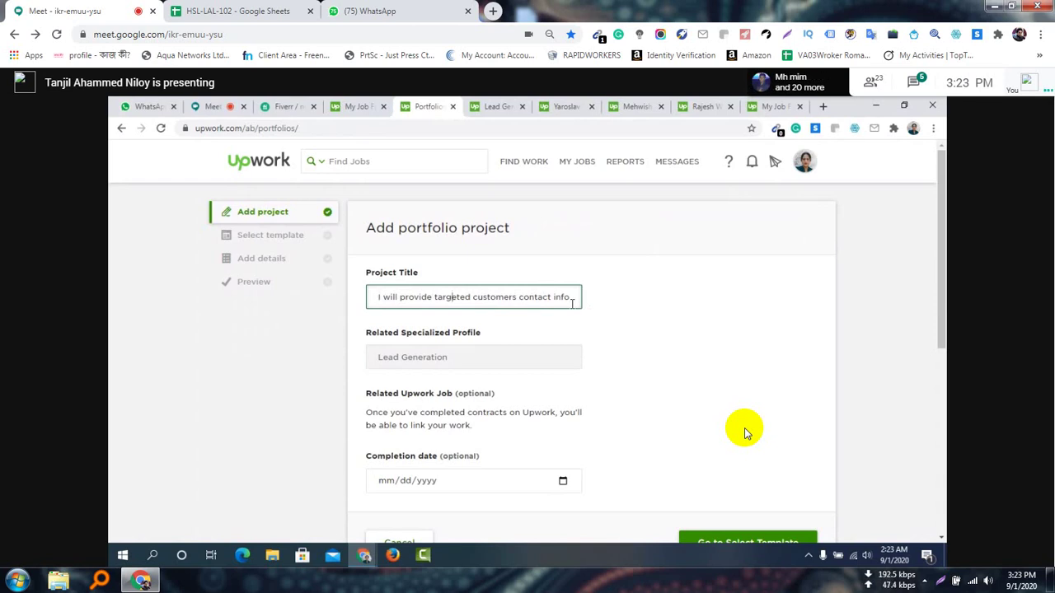
pyautogui.press('Right')
pyautogui.press('Right')
pyautogui.press('Right')
pyautogui.press('Right')
pyautogui.press('Right')
pyautogui.press('Right')
pyautogui.press('Right')
pyautogui.press('Right')
pyautogui.press('Right')
pyautogui.press('Right')
pyautogui.press('Right')
pyautogui.press('Right')
pyautogui.press('Right')
pyautogui.press('Right')
pyautogui.press('Right')
pyautogui.press('Right')
pyautogui.press('Right')
pyautogui.press('Right')
pyautogui.press('Right')
pyautogui.press('Right')
pyautogui.press('Right')
pyautogui.press('Right')
pyautogui.press('Right')
pyautogui.press('Right')
pyautogui.press('Right')
pyautogui.press('Right')
pyautogui.press('Right')
pyautogui.press('Right')
pyautogui.press('Right')
pyautogui.press('Right')
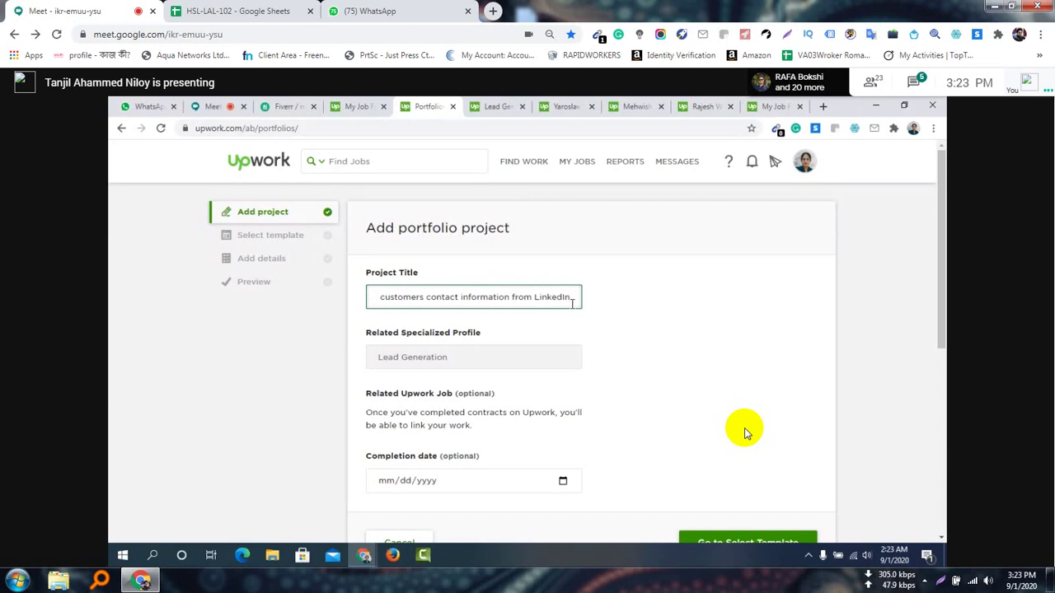
pyautogui.press('Left')
pyautogui.press('Left')
pyautogui.press('Left')
pyautogui.press('Left')
pyautogui.press('Left')
pyautogui.press('Left')
pyautogui.press('Left')
pyautogui.press('Left')
pyautogui.press('Left')
pyautogui.press('Left')
pyautogui.press('Left')
pyautogui.press('Left')
pyautogui.press('Left')
pyautogui.press('Left')
pyautogui.press('Left')
pyautogui.press('Left')
pyautogui.press('Left')
pyautogui.press('Left')
pyautogui.press('Left')
pyautogui.press('Left')
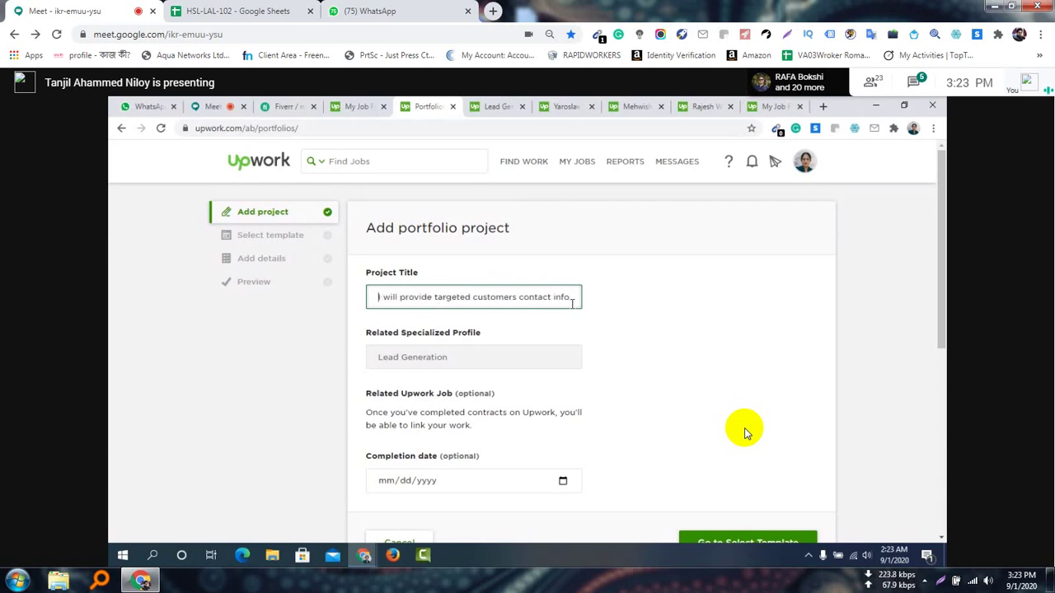
# Set the project's completion date to 08/31/2020 and continue to template selection.
pyautogui.click(465, 360)
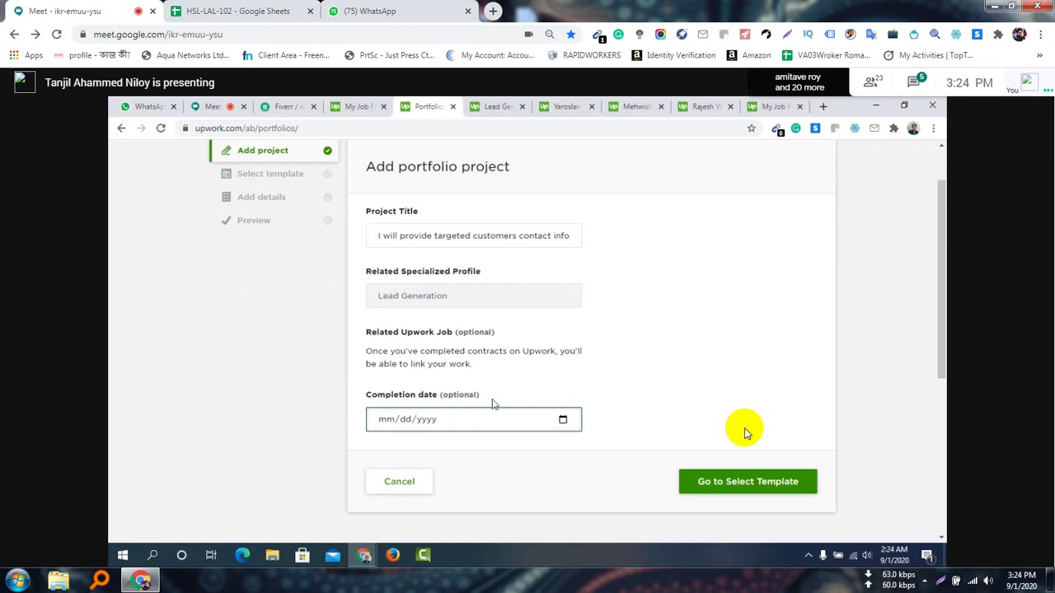
pyautogui.click(485, 423)
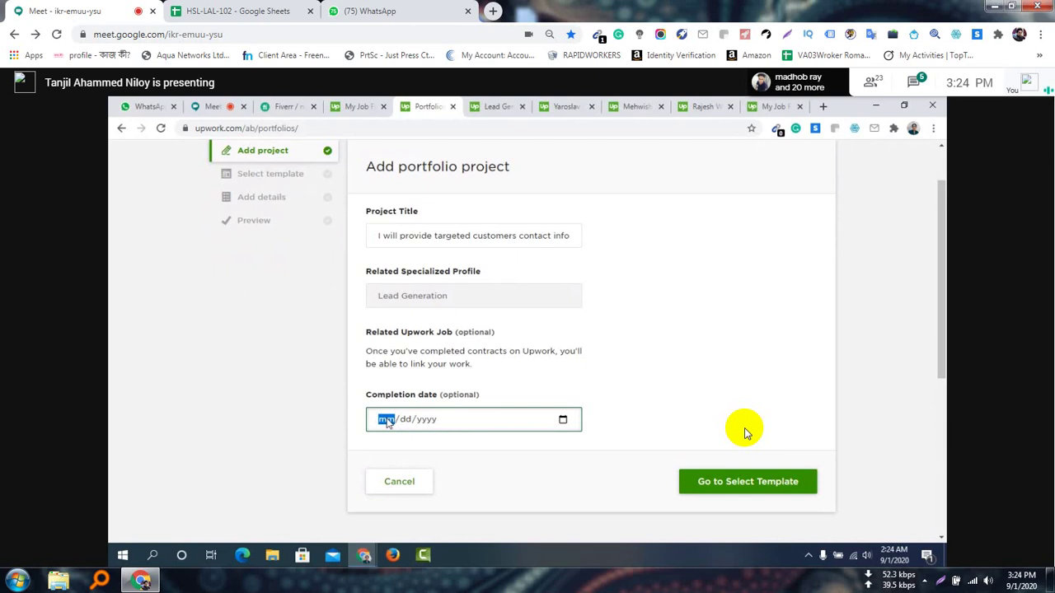
pyautogui.write('08/')
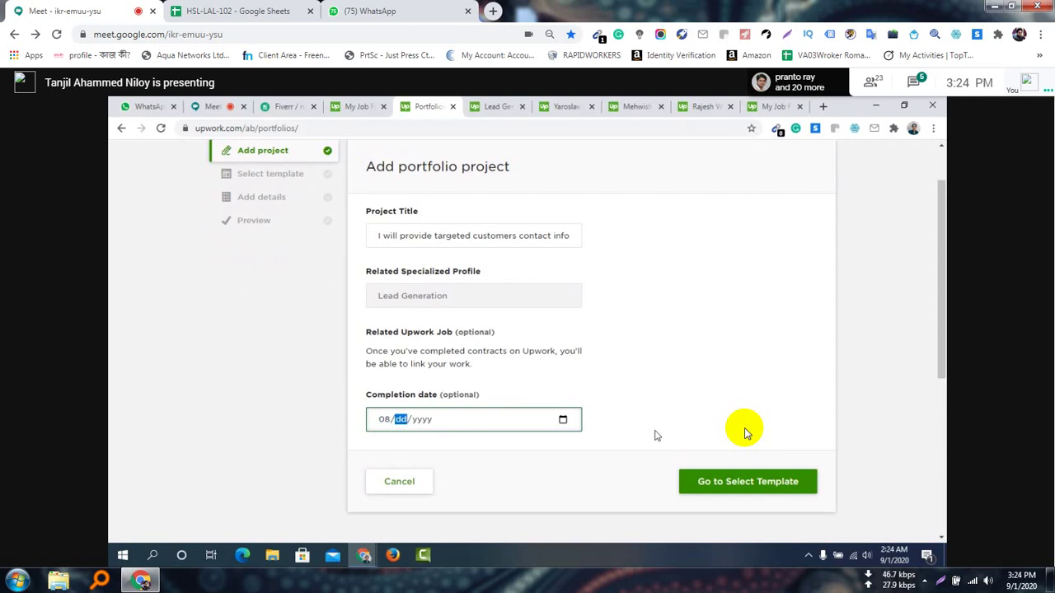
pyautogui.write('31/')
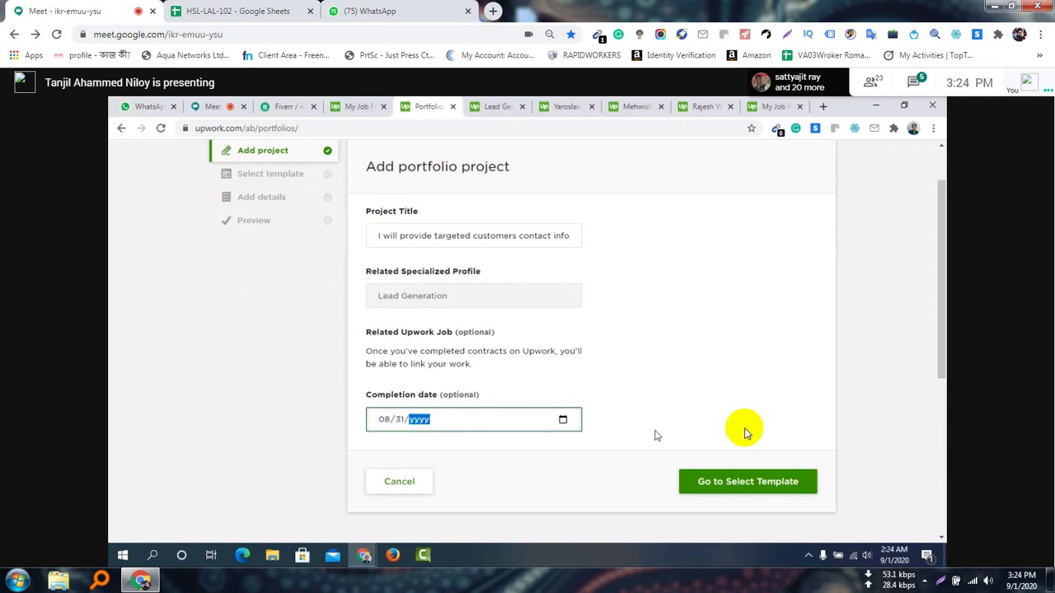
pyautogui.write('2020')
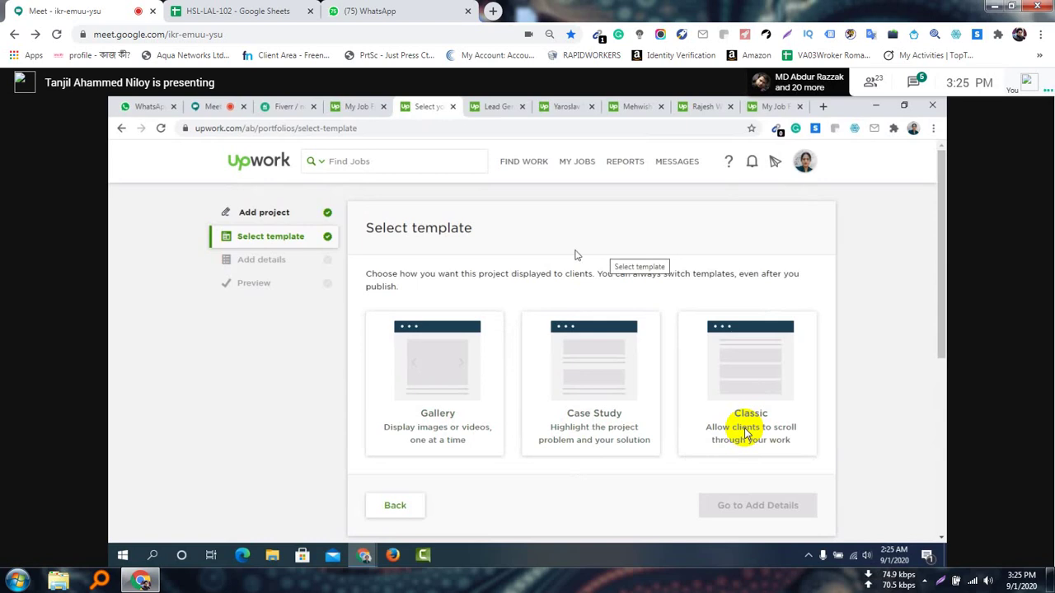
# Choose the Gallery template for the portfolio project and continue to adding details.
pyautogui.click(435, 389)
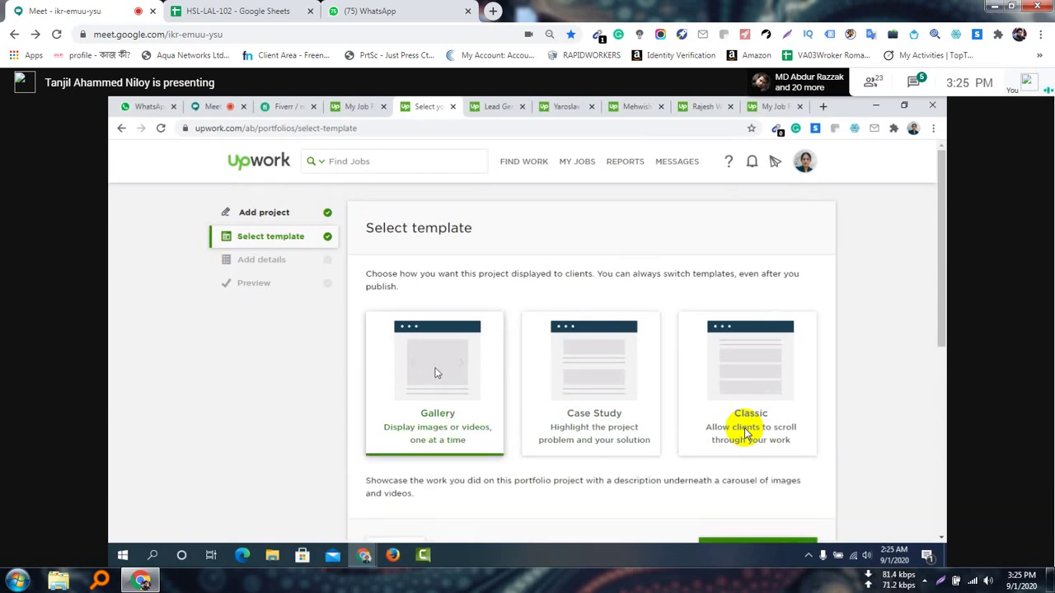
pyautogui.scroll(-2, 746, 433)
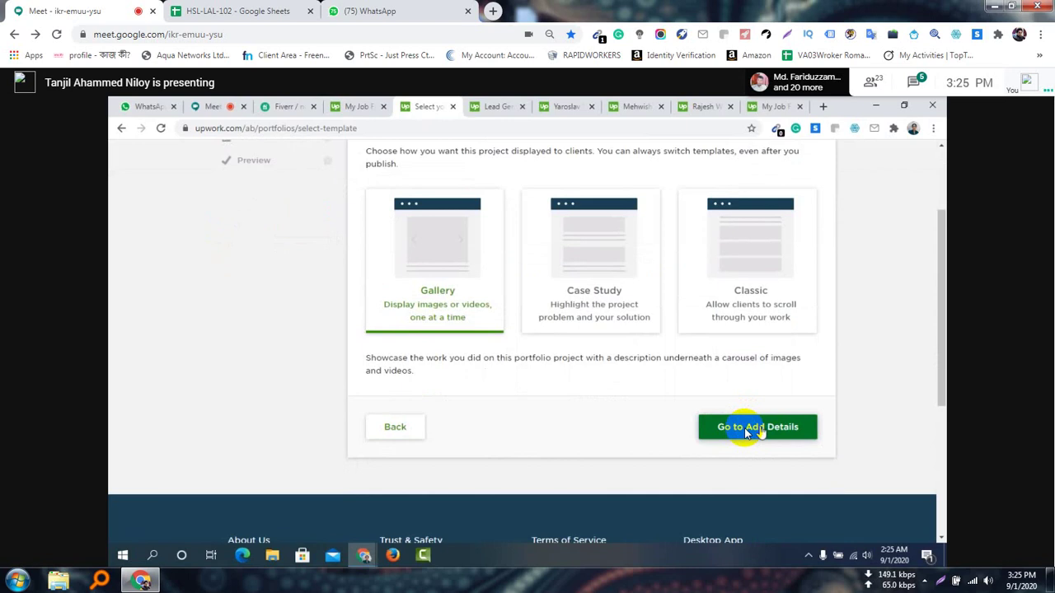
pyautogui.click(744, 428)
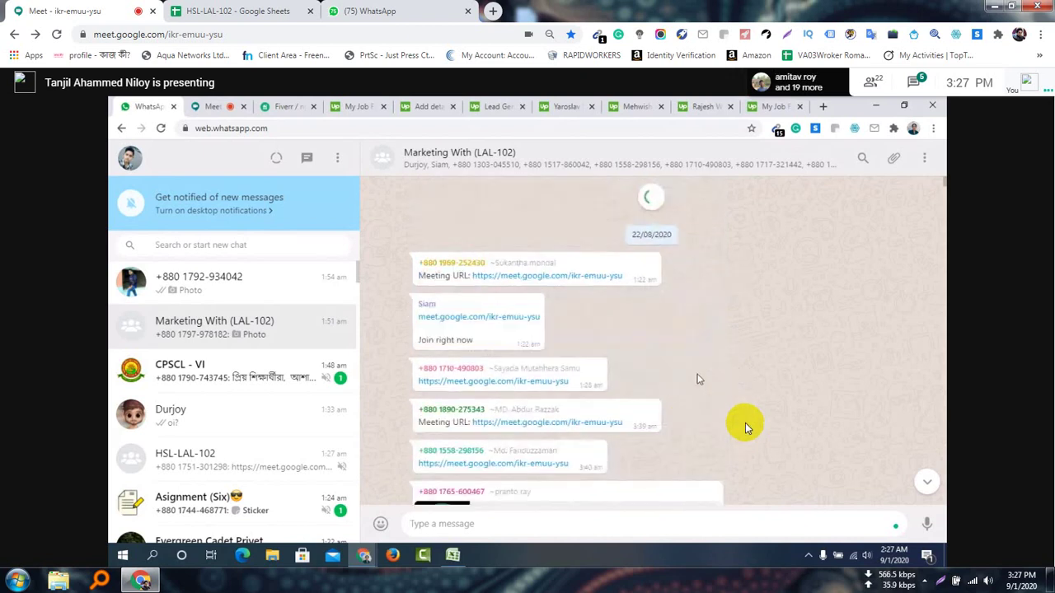
# Switch to WhatsApp and close the enlarged photo to return to the Marketing With (LAL-102) group chat.
pyautogui.click(397, 9)
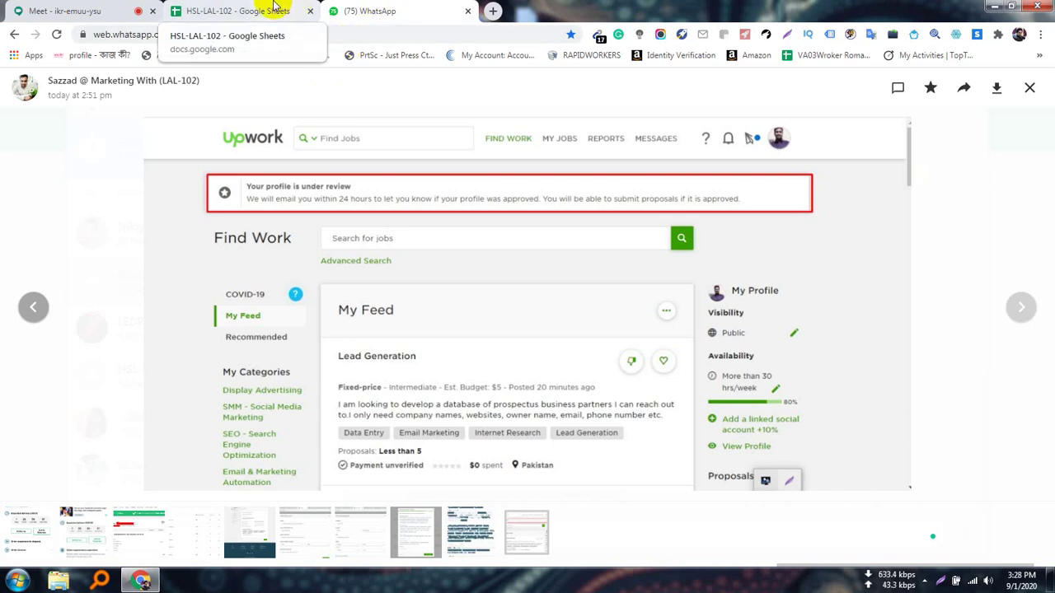
pyautogui.click(1029, 92)
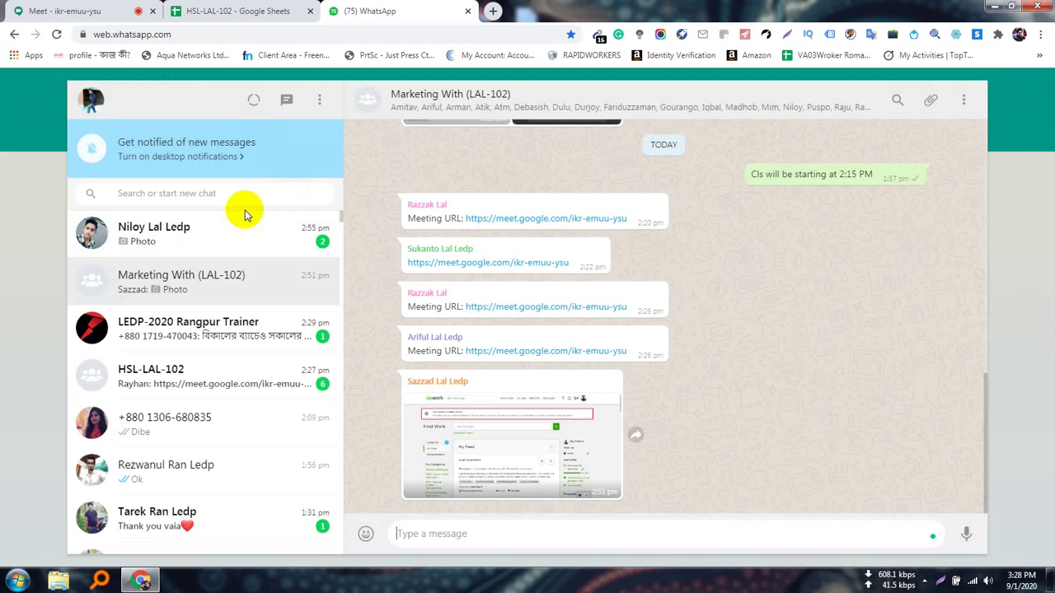
pyautogui.click(185, 192)
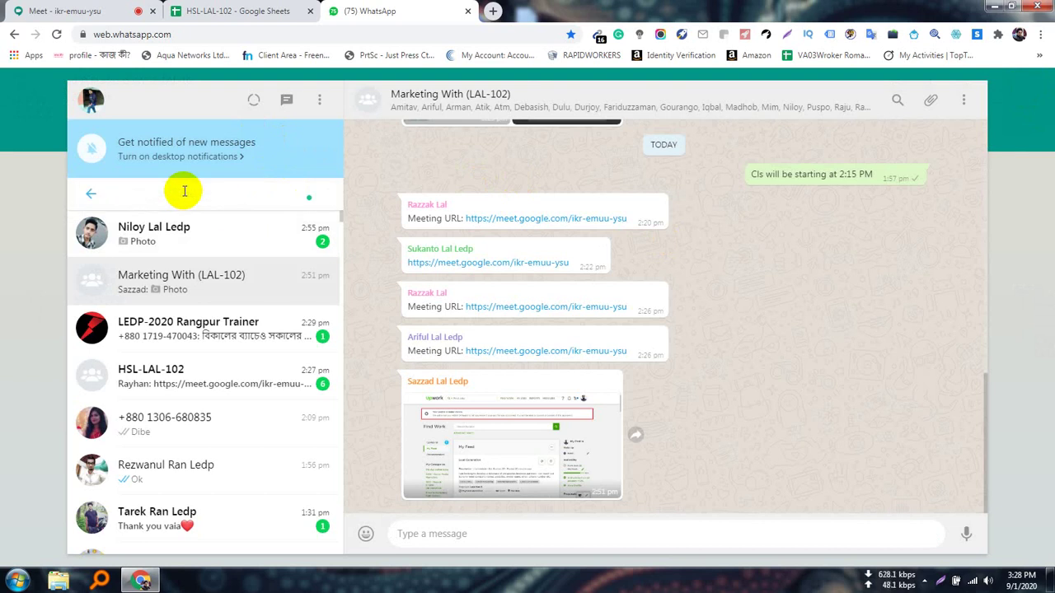
# Look over the desktop files for a lead list to share, and return to the WhatsApp group chat.
pyautogui.click(996, 6)
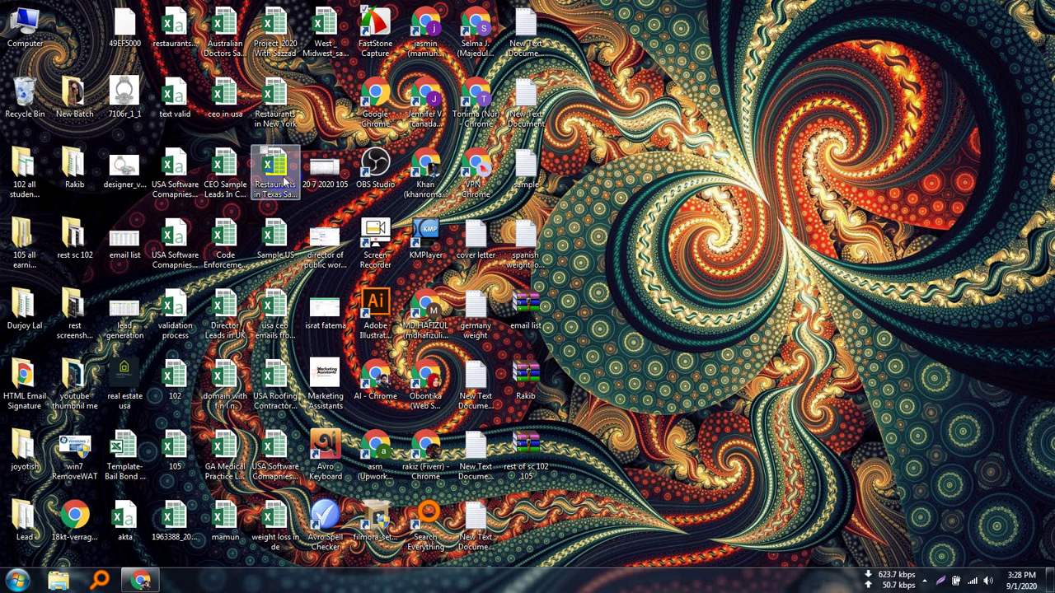
pyautogui.moveTo(283, 178); pyautogui.dragTo(280, 397)
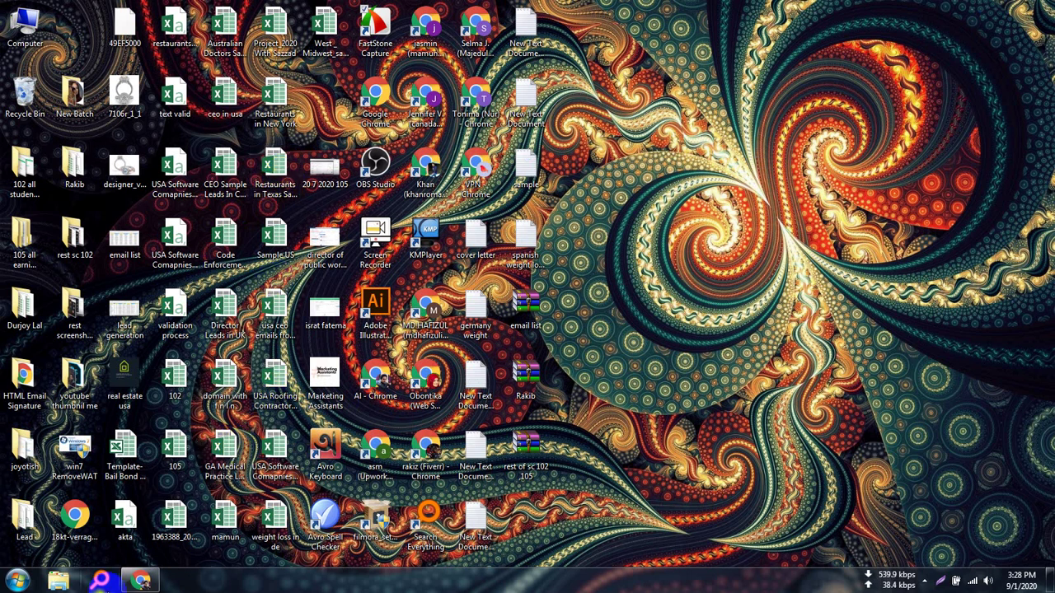
pyautogui.click(141, 581)
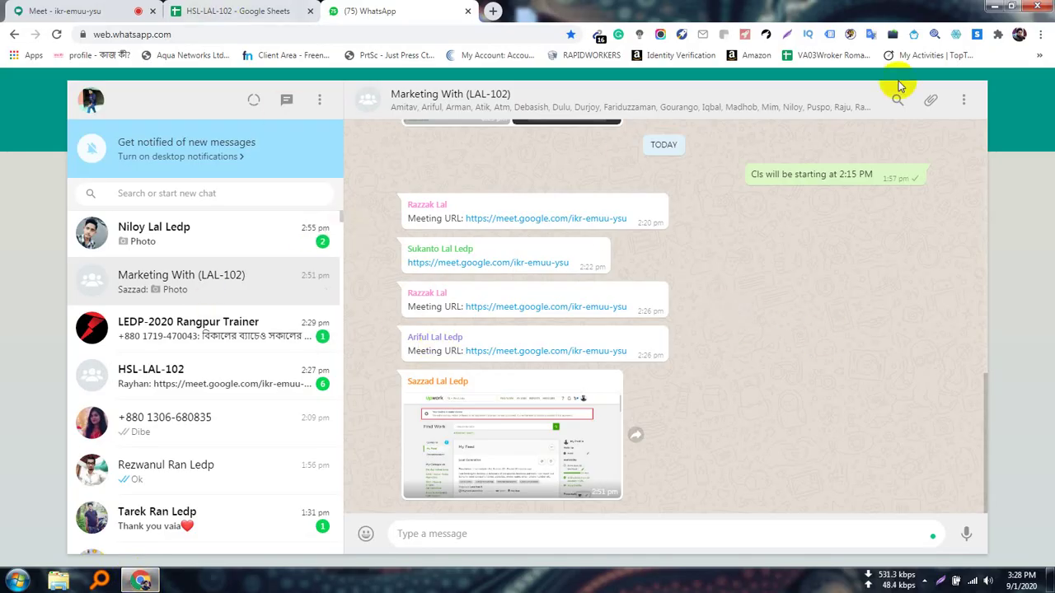
# Send the desktop file USA Roofing Contractor Owner Leads.xlsx as a document to the Marketing With (LAL-102) group.
pyautogui.click(931, 101)
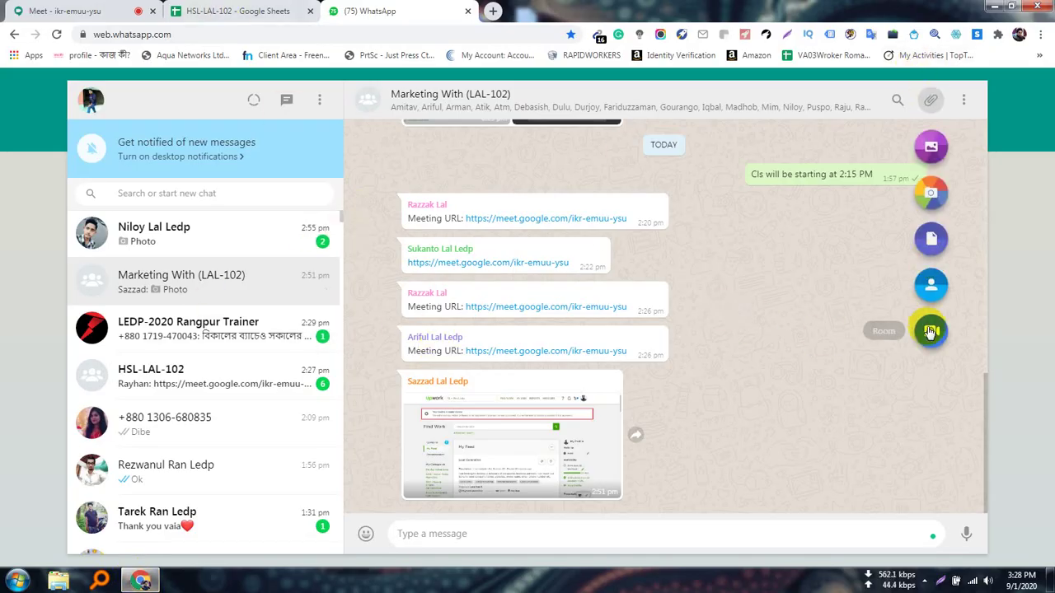
pyautogui.click(932, 240)
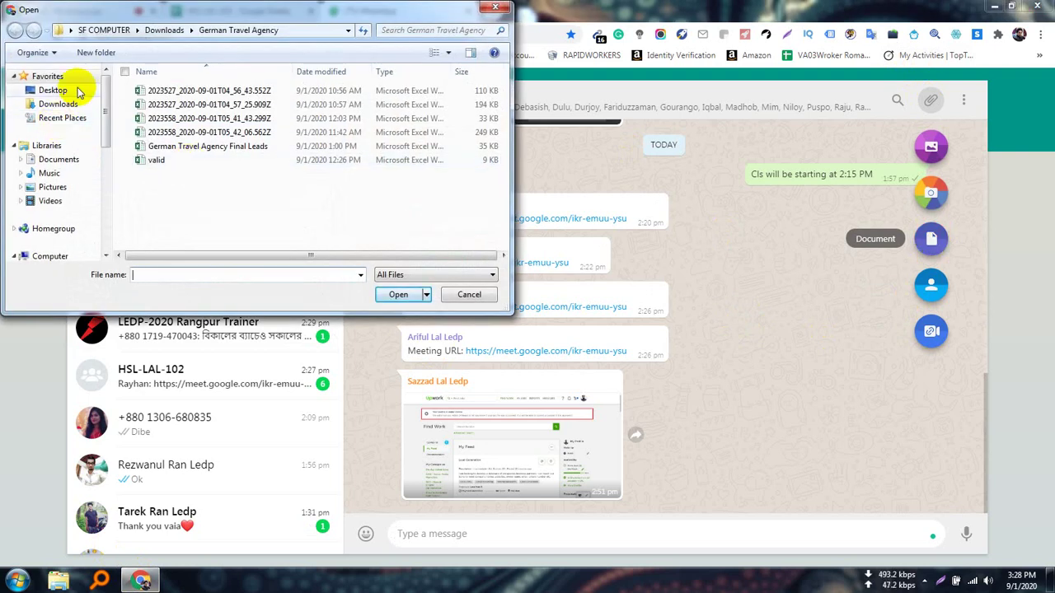
pyautogui.click(53, 90)
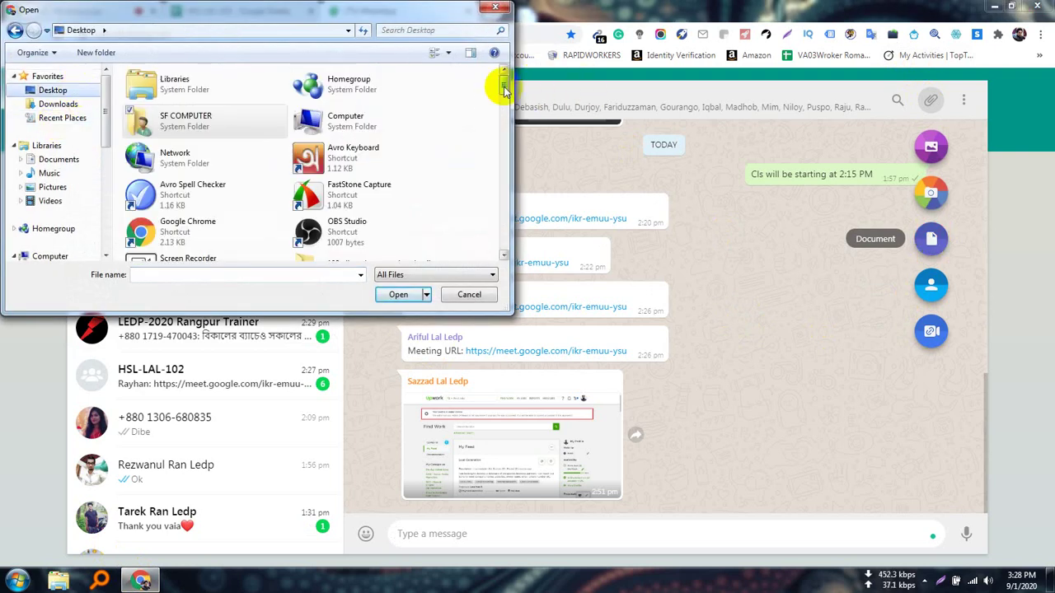
pyautogui.moveTo(505, 86); pyautogui.dragTo(519, 230)
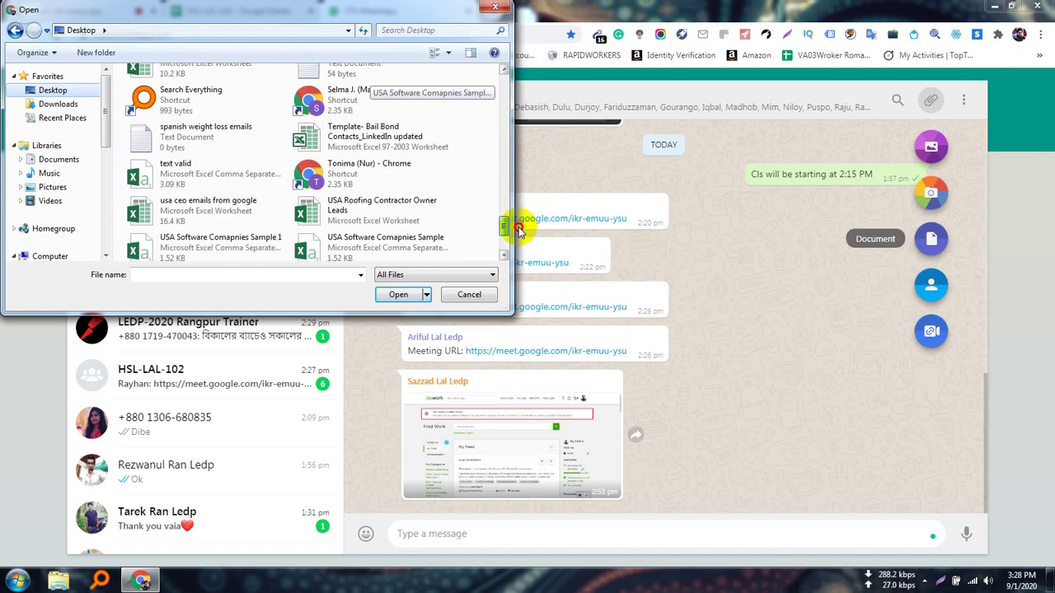
pyautogui.doubleClick(406, 227)
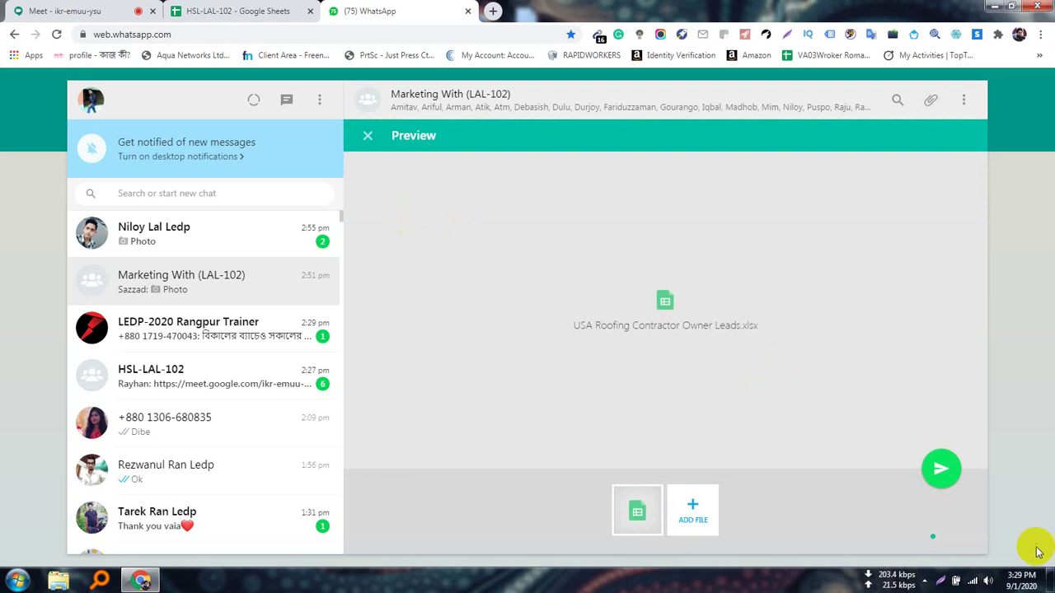
pyautogui.click(941, 471)
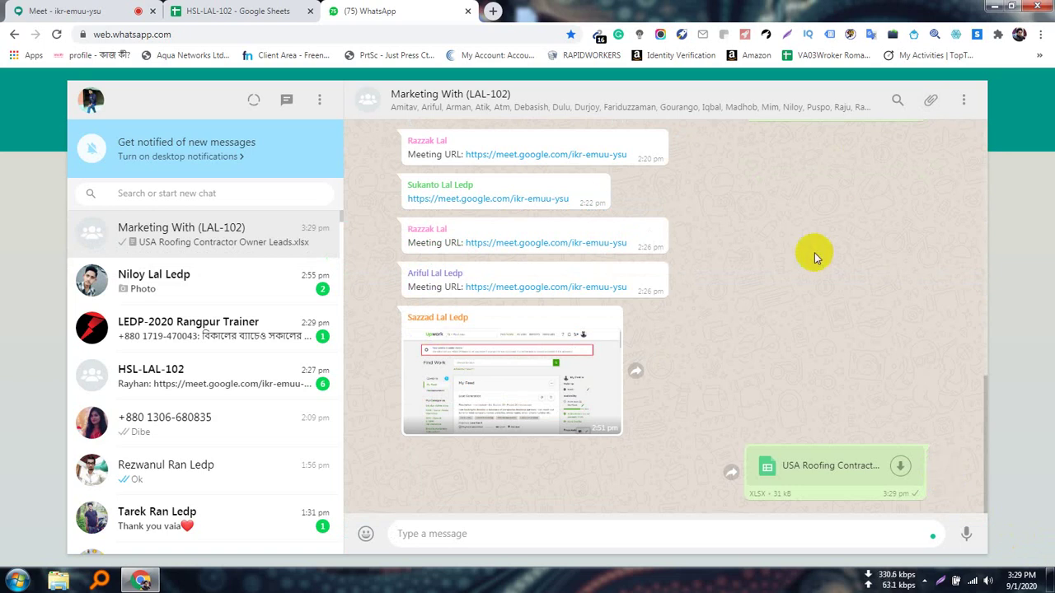
# Switch to the HSL-LAL-102 Google Sheet and examine the Upwork URL and Earning Details columns for the listed participants.
pyautogui.click(219, 12)
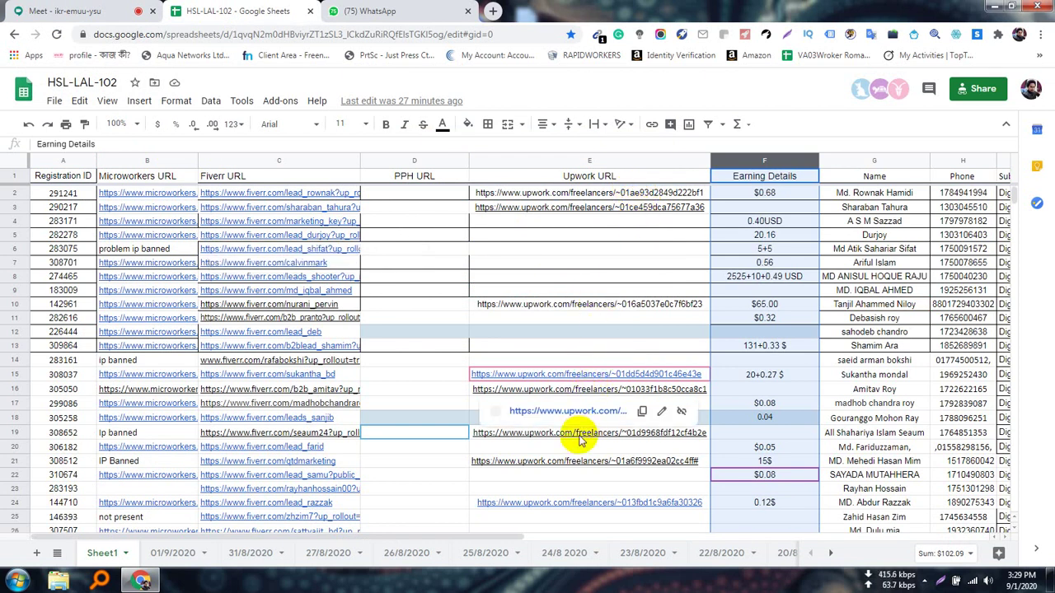
pyautogui.moveTo(570, 506)
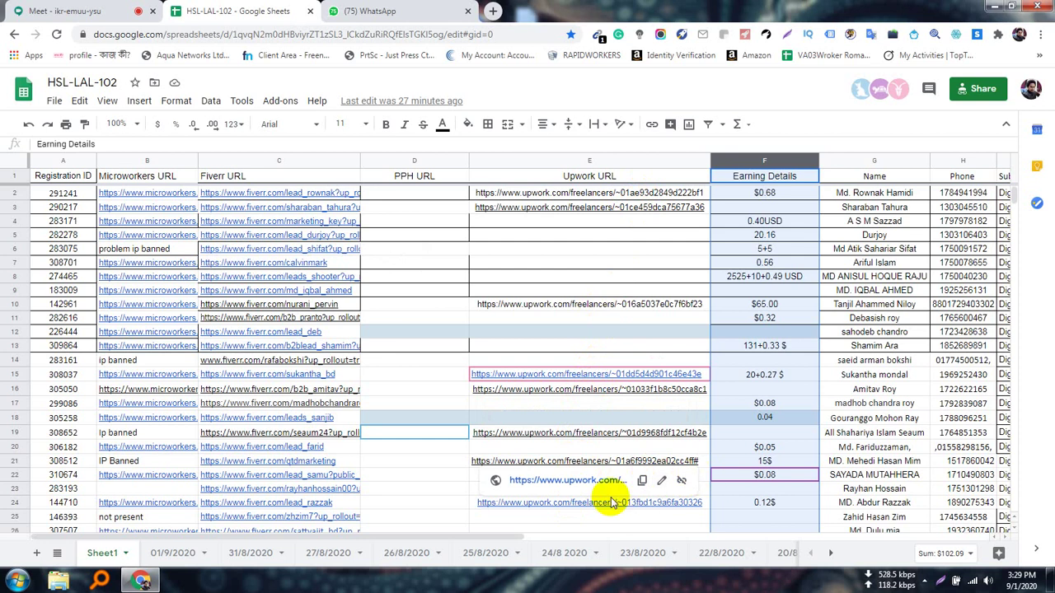
pyautogui.scroll(-1, 607, 494)
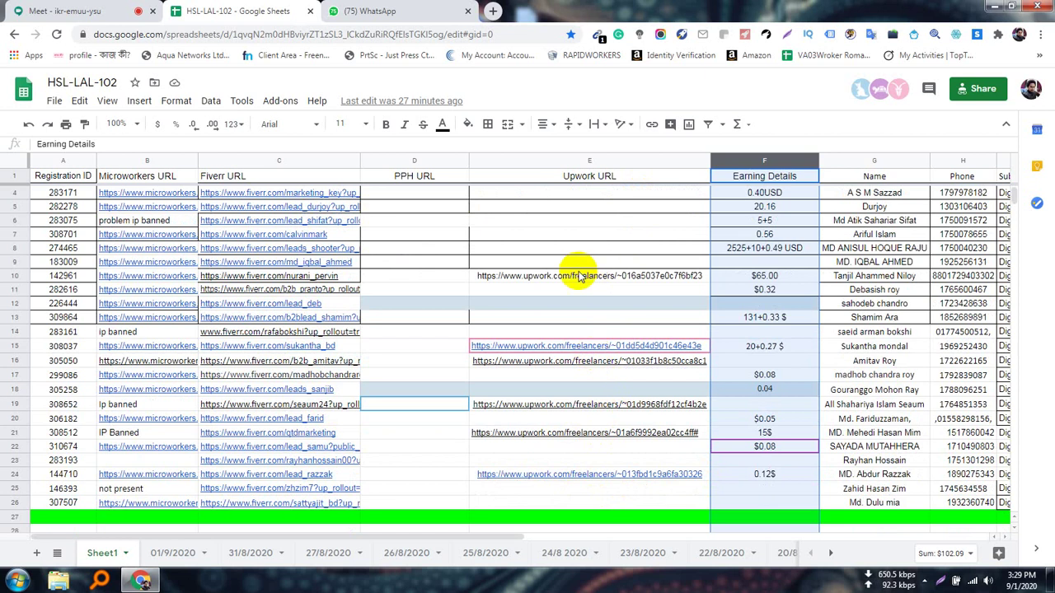
pyautogui.click(535, 261)
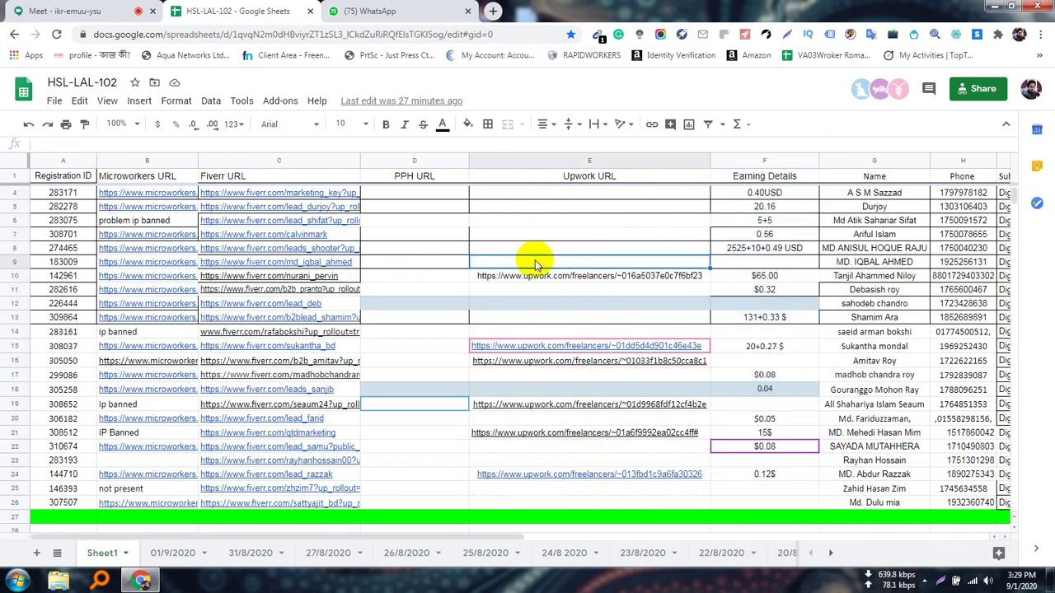
pyautogui.scroll(1, 536, 262)
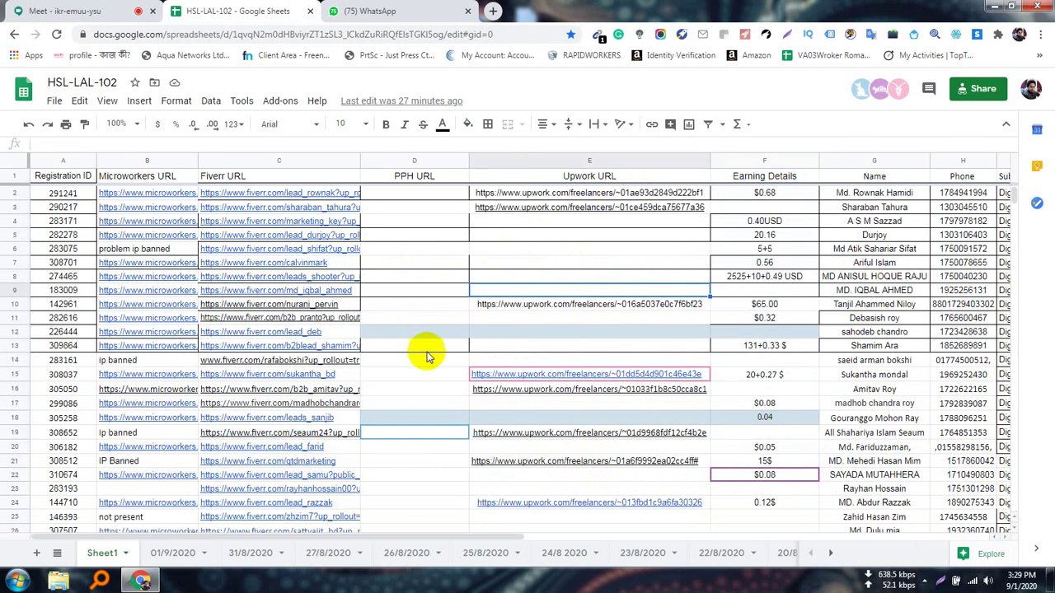
pyautogui.scroll(-2, 437, 365)
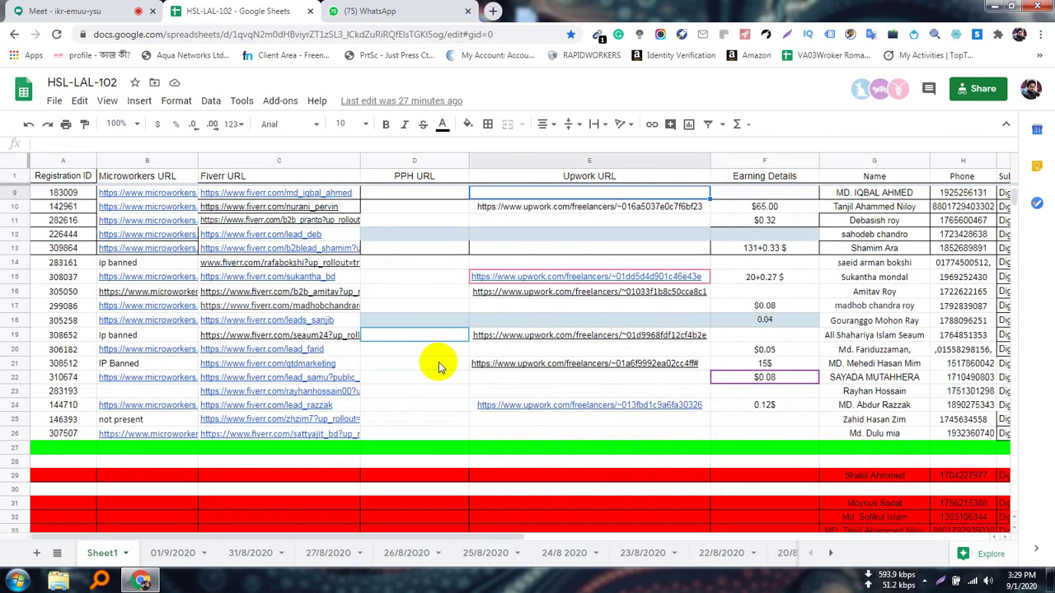
# Return to the Google Meet presentation and caption the project's cover image "Web Research & LinkedIn Sales Navigator".
pyautogui.click(72, 10)
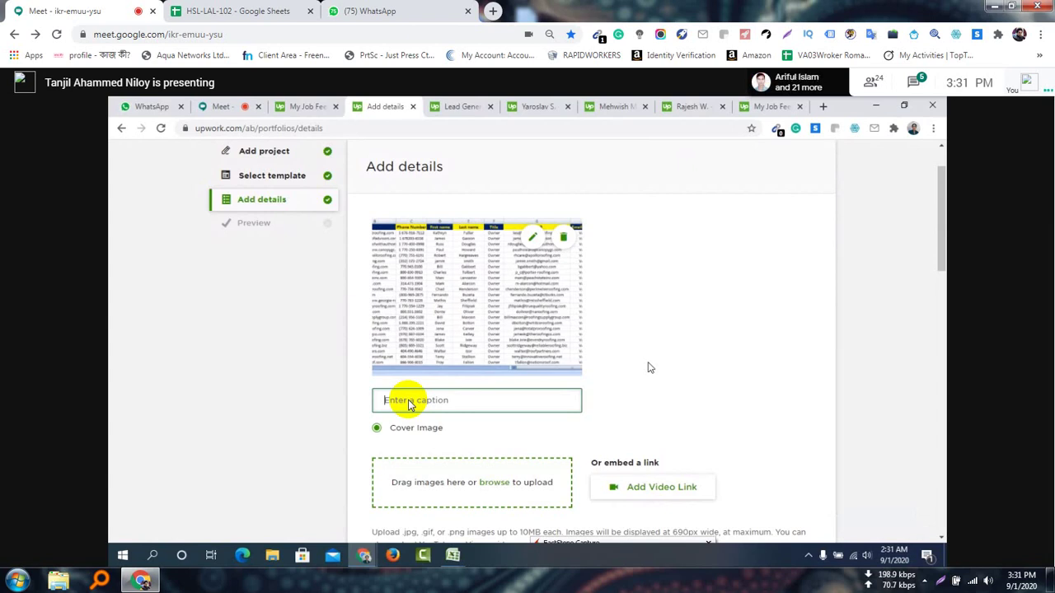
pyautogui.write('Web Research ')
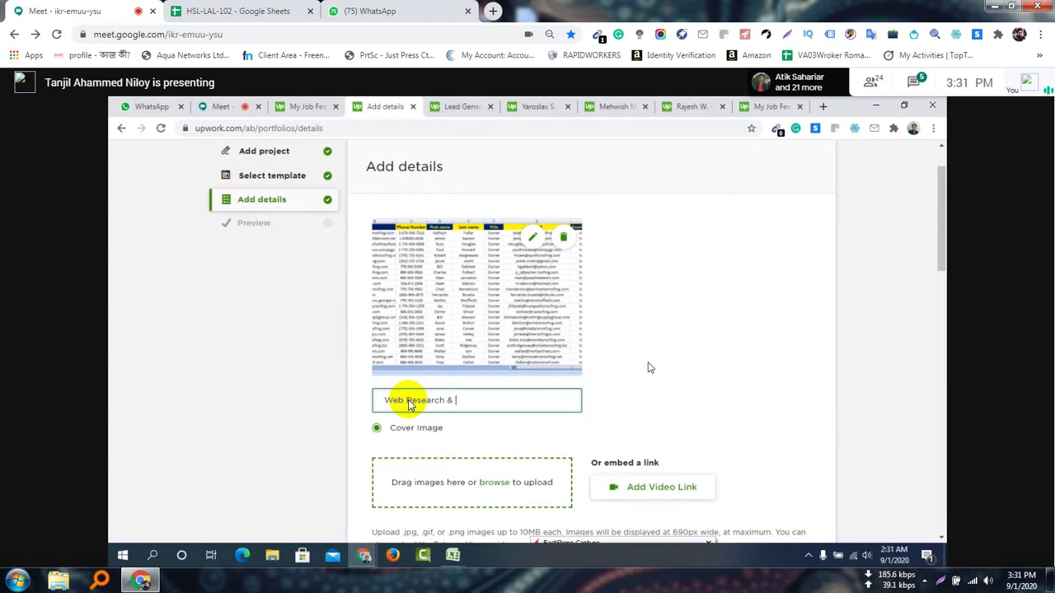
pyautogui.write('& LinkedIn Sales ')
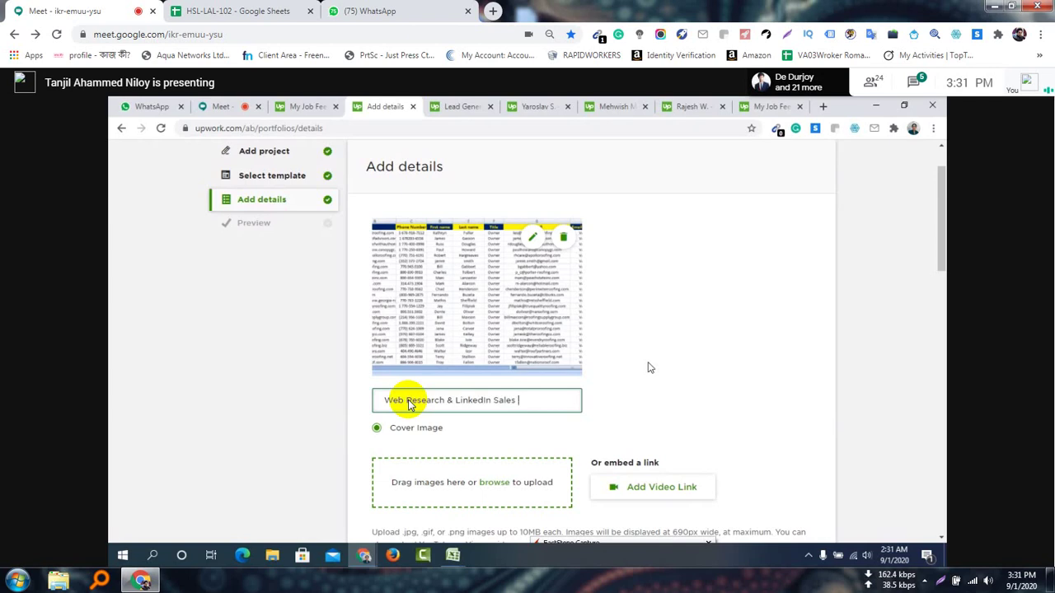
pyautogui.write('Navigator')
pyautogui.click(643, 394)
pyautogui.scroll(-1, 408, 404)
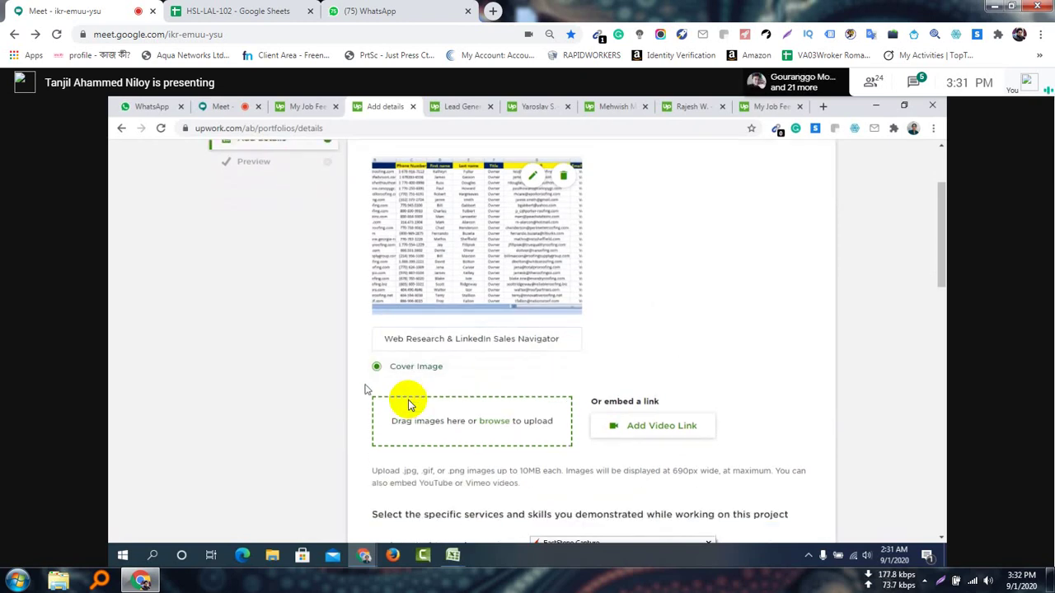
# Upload the image em21 from the Desktop folder to the portfolio project's details.
pyautogui.scroll(2, 409, 404)
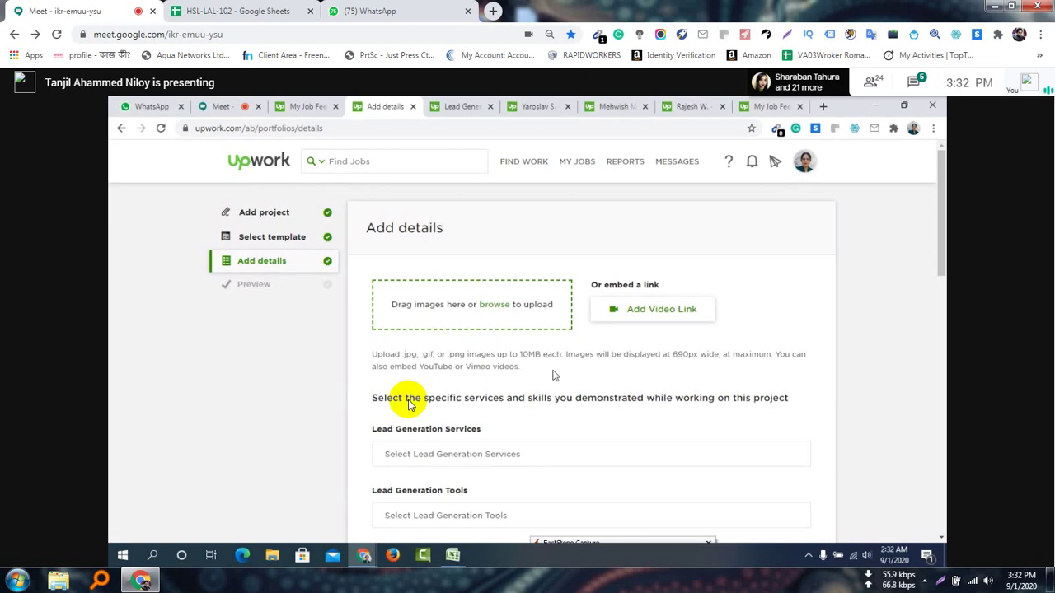
pyautogui.click(495, 305)
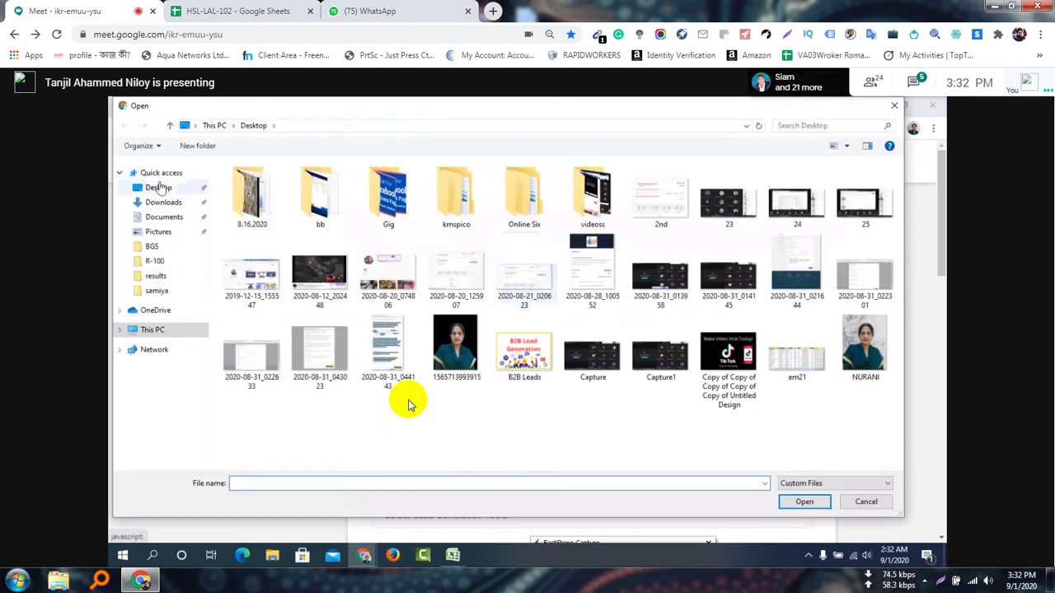
pyautogui.click(796, 355)
pyautogui.click(803, 502)
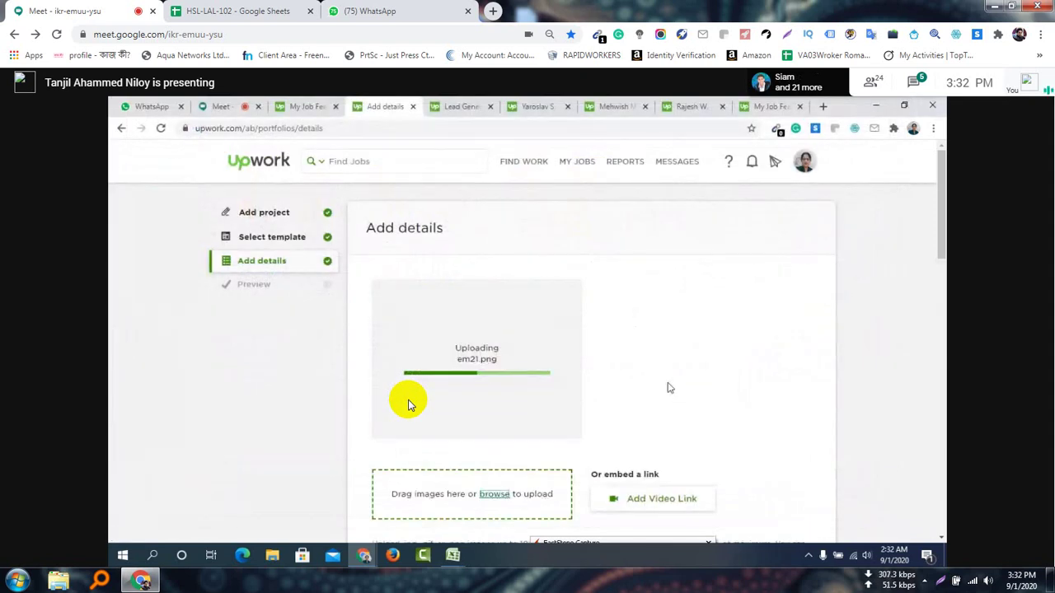
# Clear the service search text and add Data Entry to the project's Lead Generation Services.
pyautogui.scroll(-1, 706, 399)
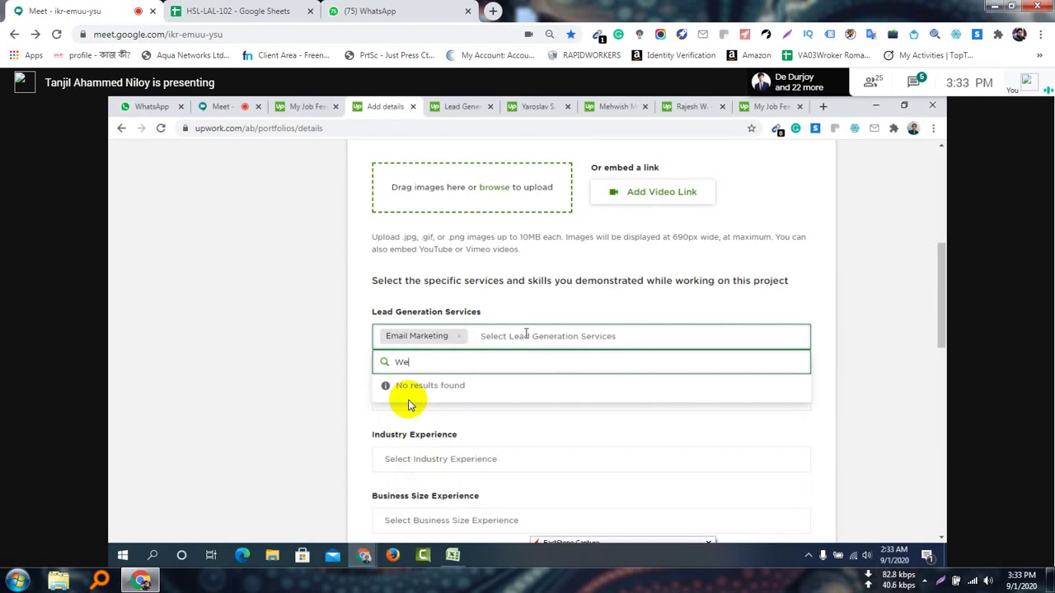
pyautogui.press('BackSpace')
pyautogui.press('BackSpace')
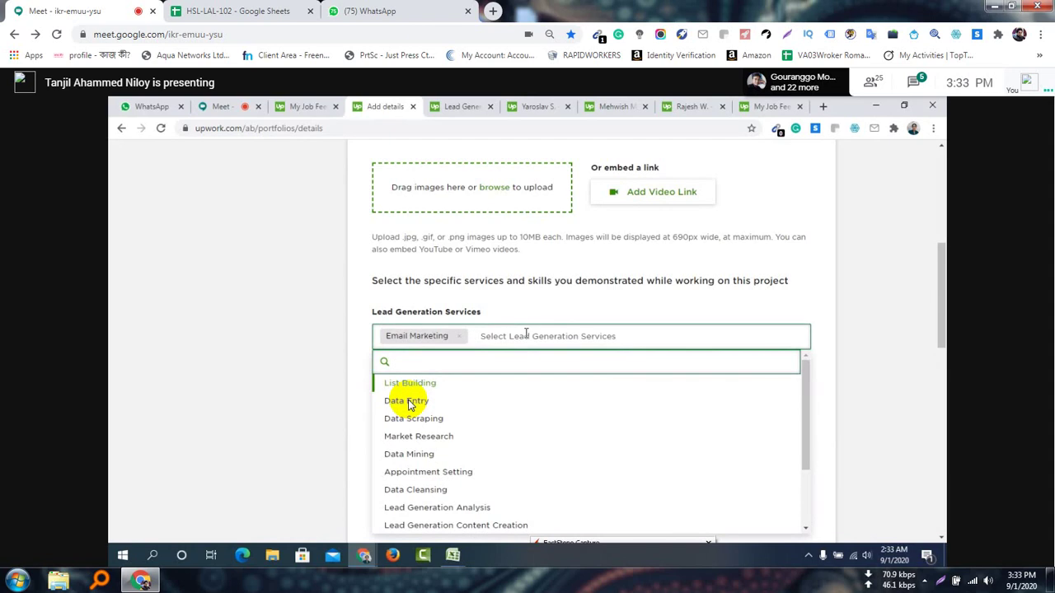
pyautogui.write('D')
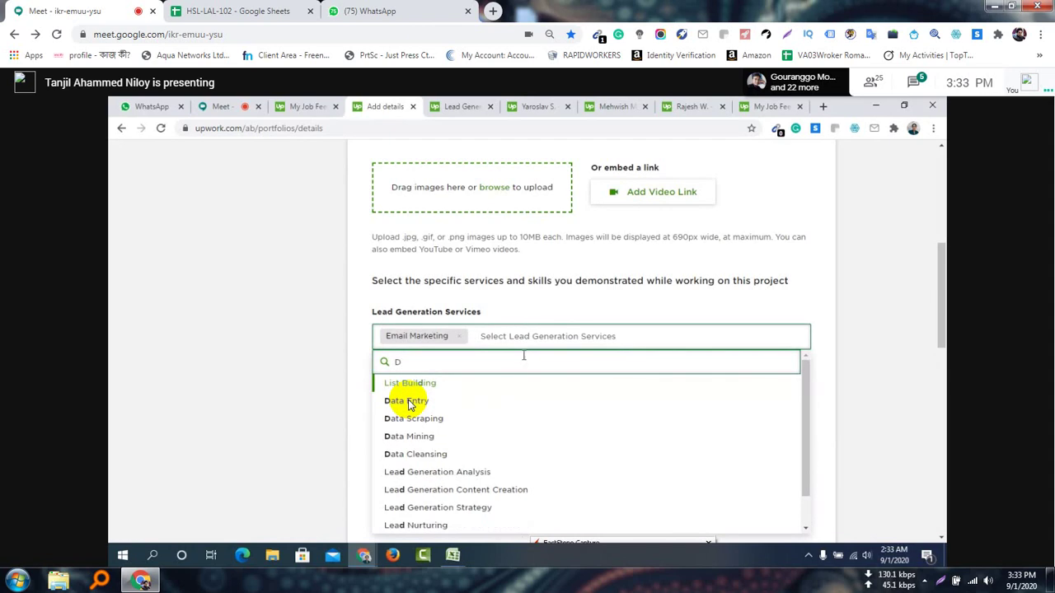
pyautogui.click(420, 402)
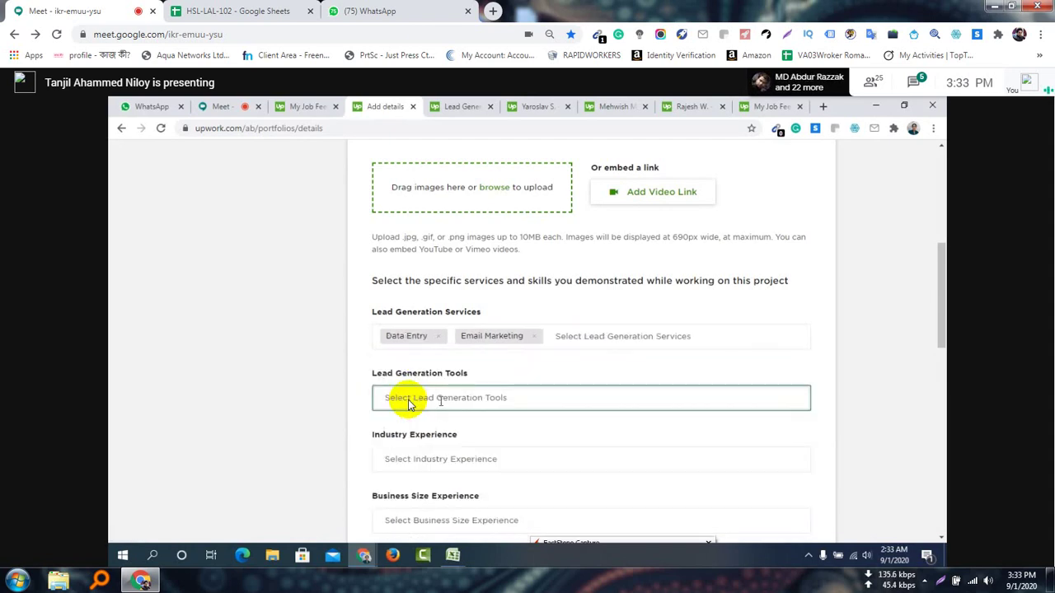
# Add Data Scraping and Data Mining to the project's Lead Generation Services and close the list of options.
pyautogui.click(590, 340)
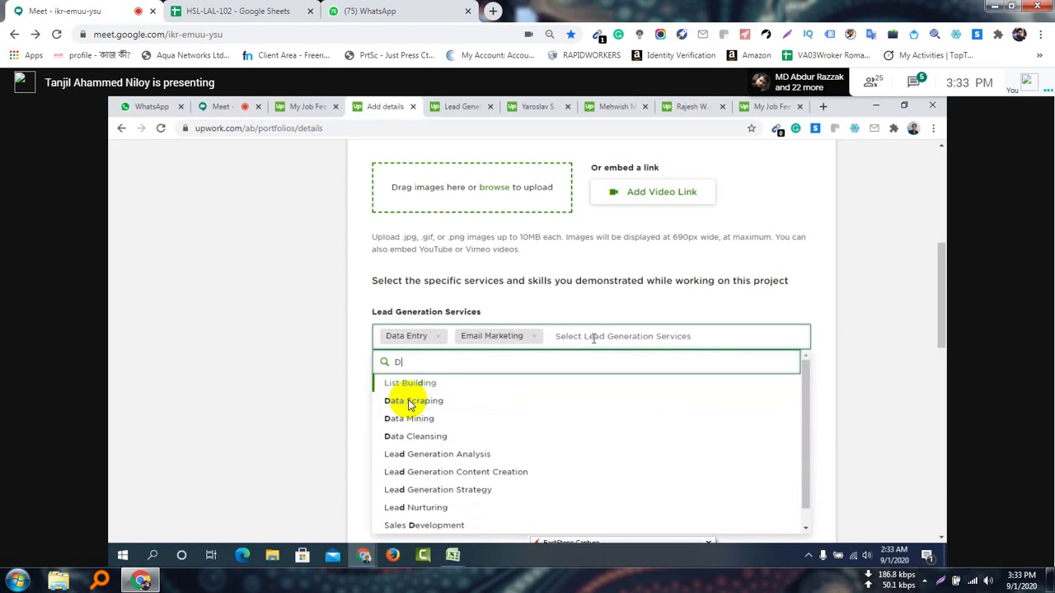
pyautogui.write('s')
pyautogui.press('BackSpace')
pyautogui.write('at')
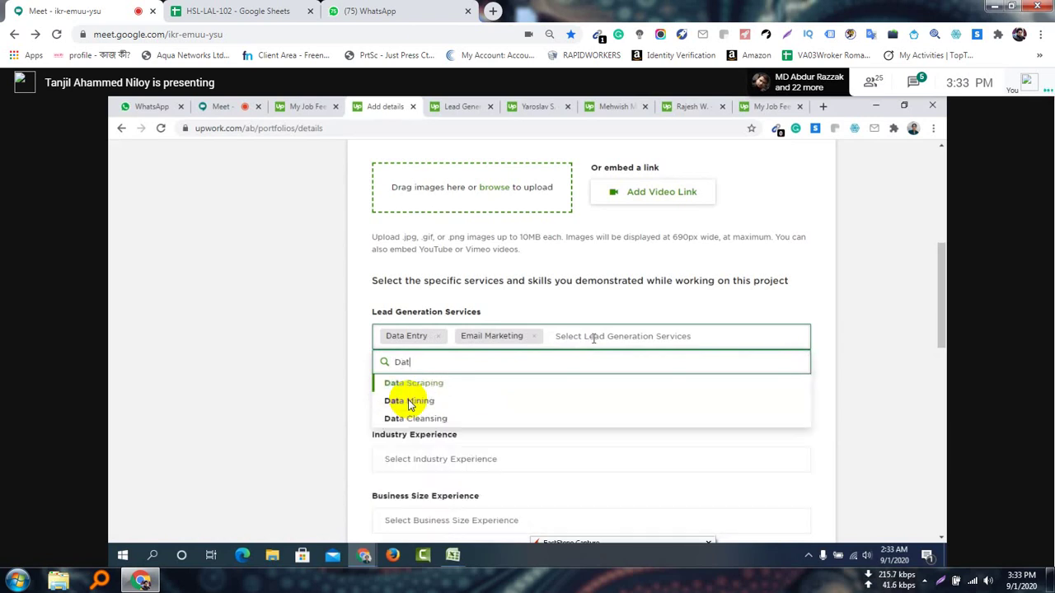
pyautogui.click(458, 387)
pyautogui.click(697, 336)
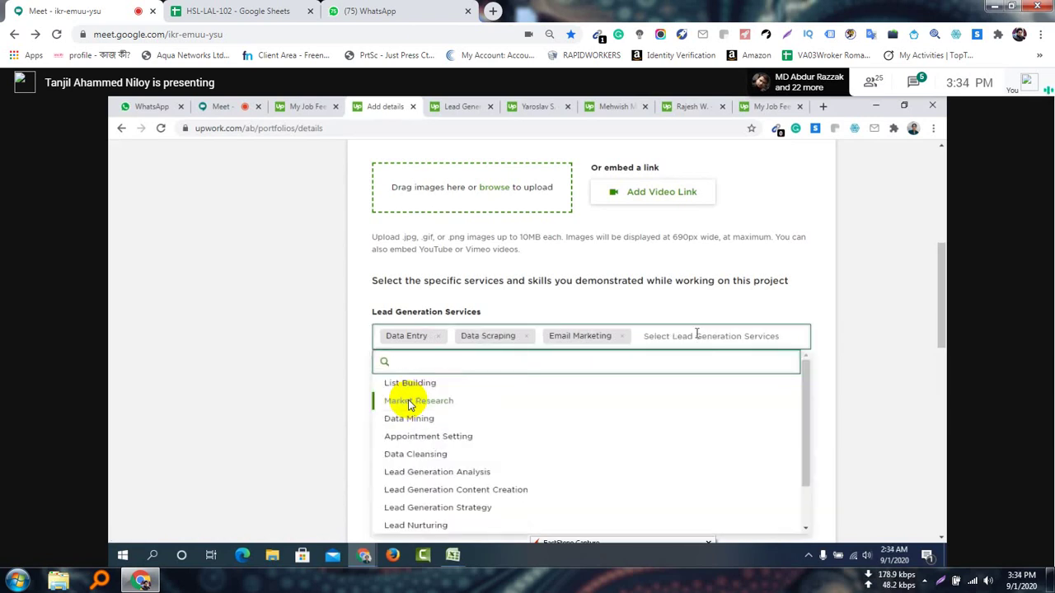
pyautogui.write('Dat')
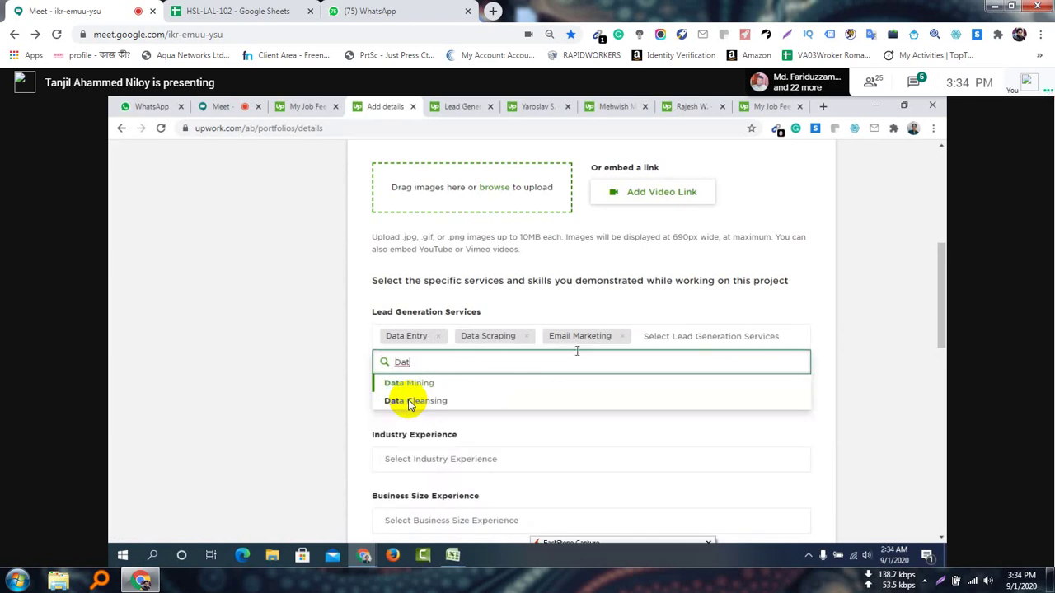
pyautogui.click(466, 384)
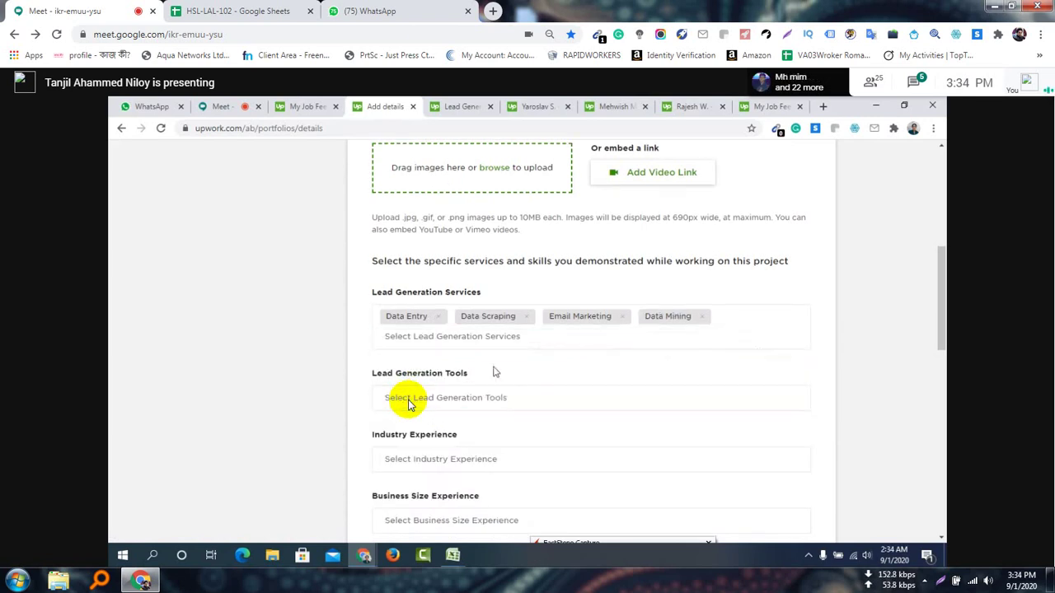
pyautogui.click(520, 337)
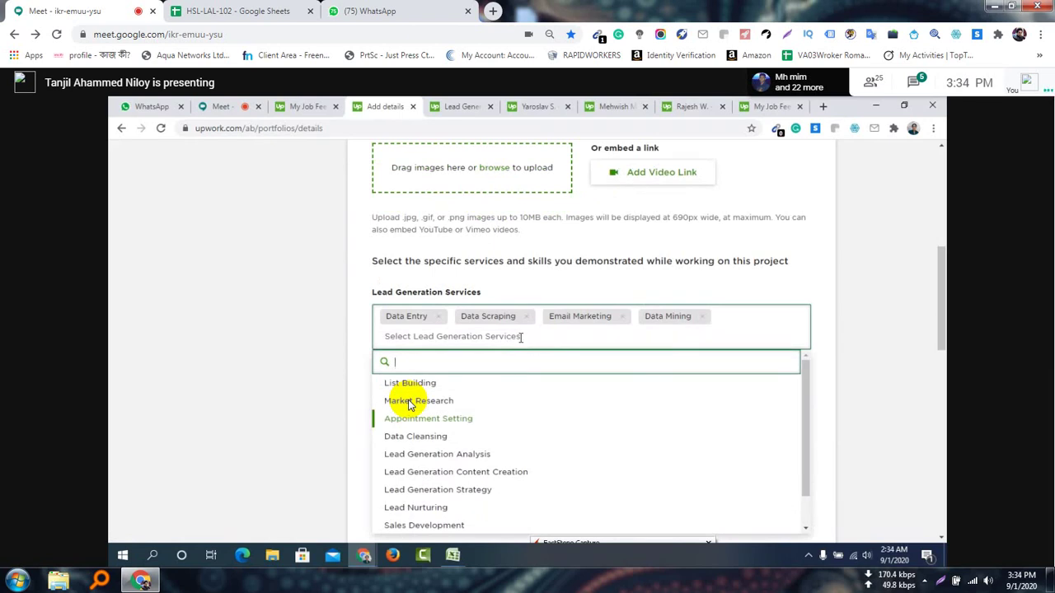
pyautogui.click(863, 361)
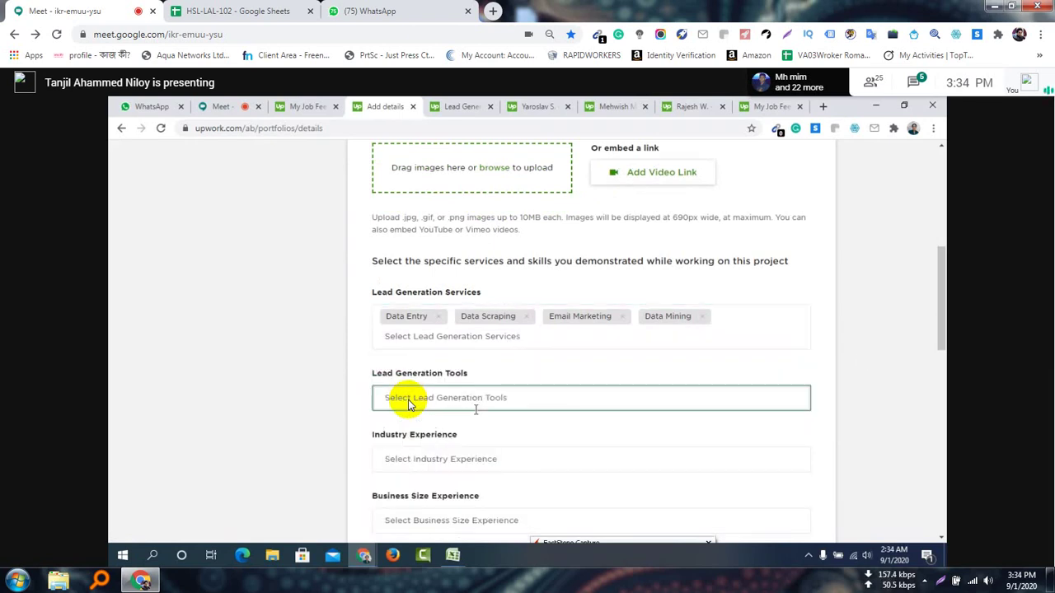
# Add Zoho CRM to the project's Lead Generation Tools.
pyautogui.click(408, 401)
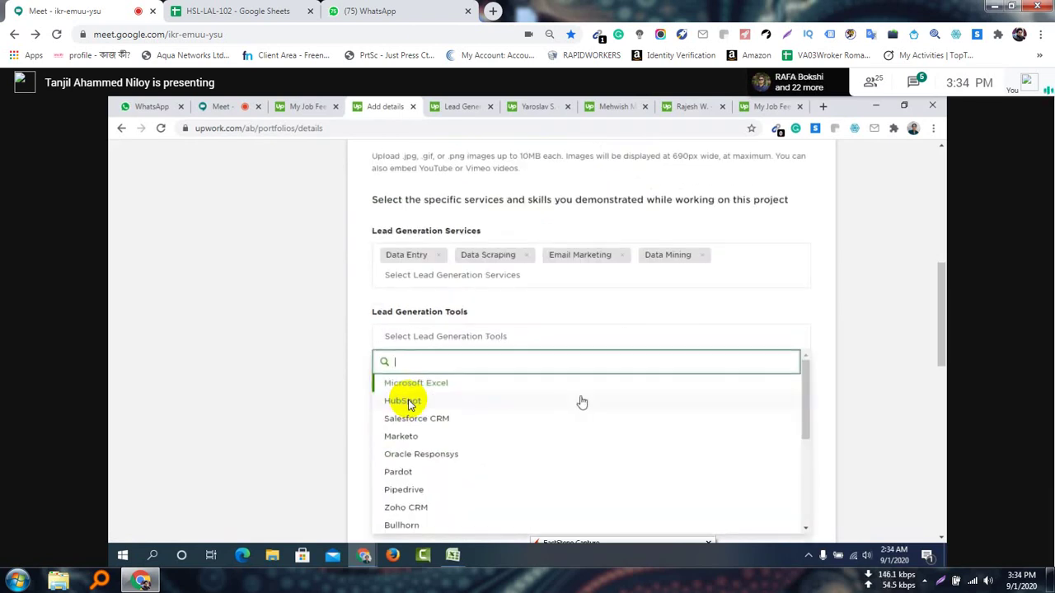
pyautogui.click(533, 277)
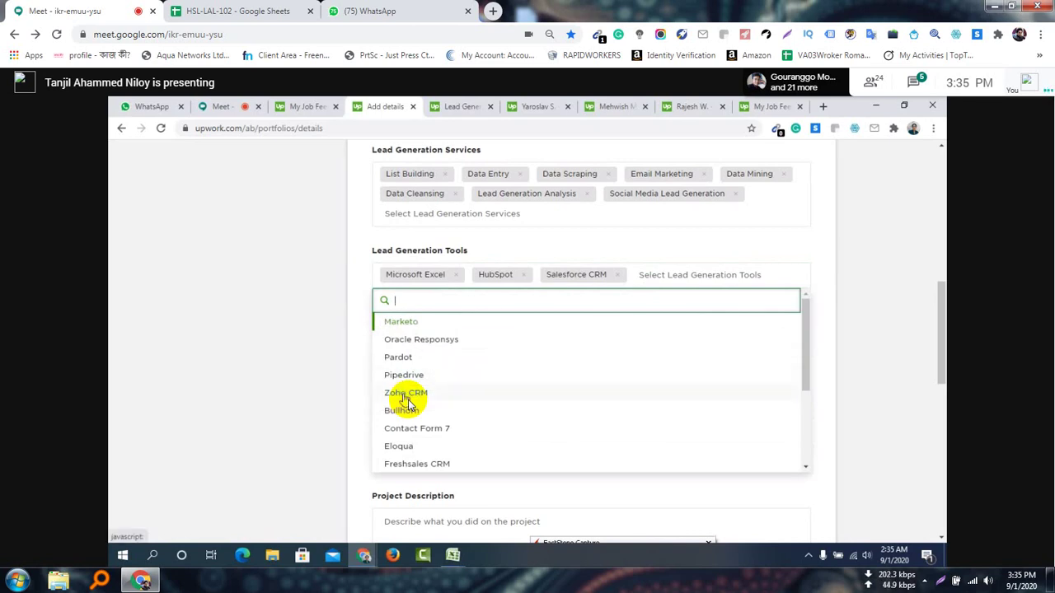
pyautogui.click(407, 395)
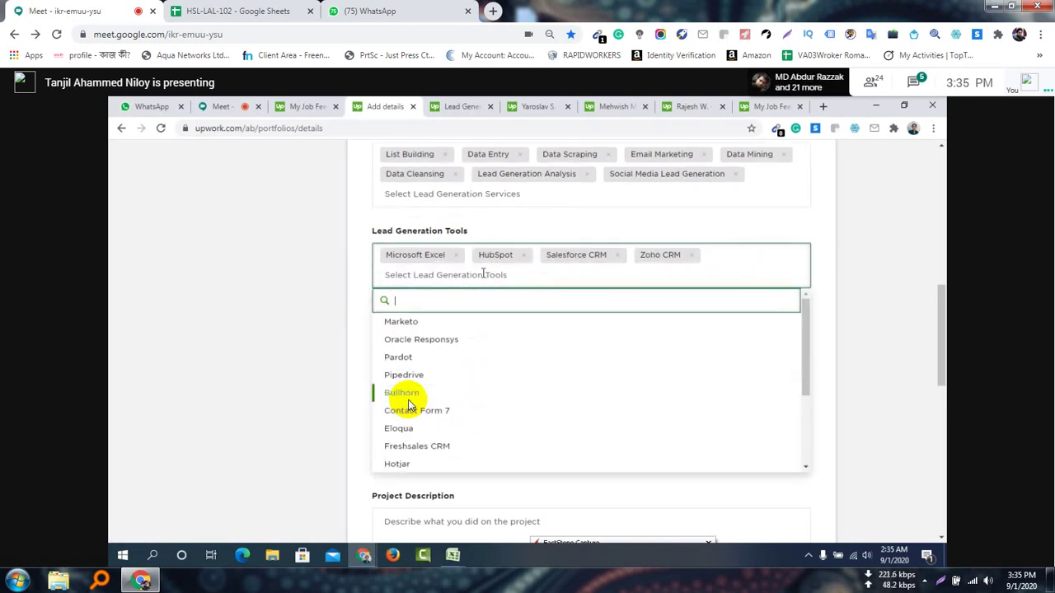
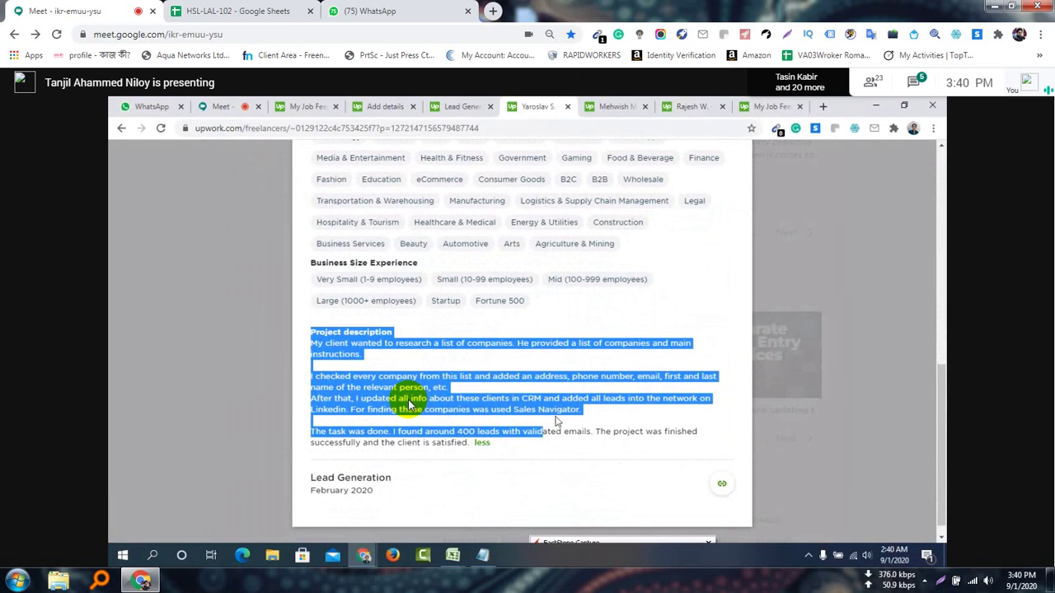
# Close the reference freelancer's Lead Generation portfolio project and return to the Add details form.
pyautogui.click(559, 408)
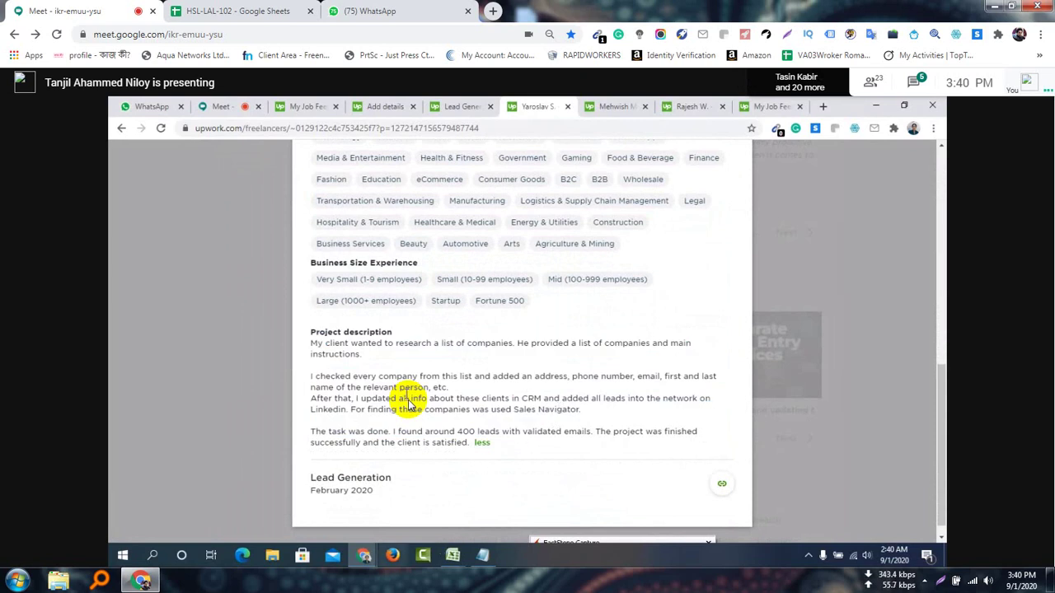
pyautogui.click(835, 282)
pyautogui.scroll(5, 469, 211)
pyautogui.hotkey('ctrl', 'shift', 'Tab')
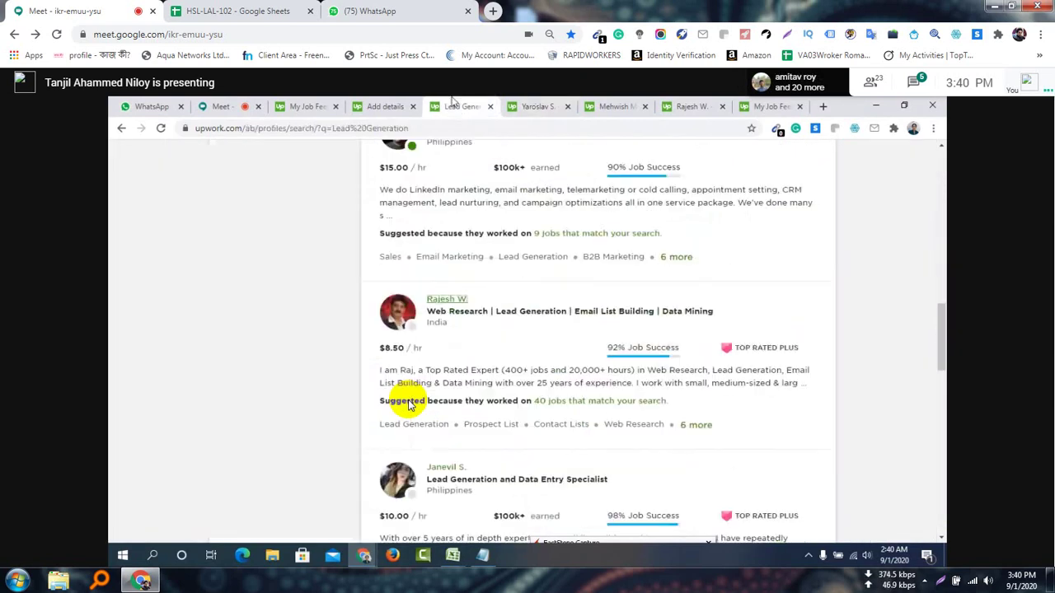
pyautogui.hotkey('ctrl', 'shift', 'Tab')
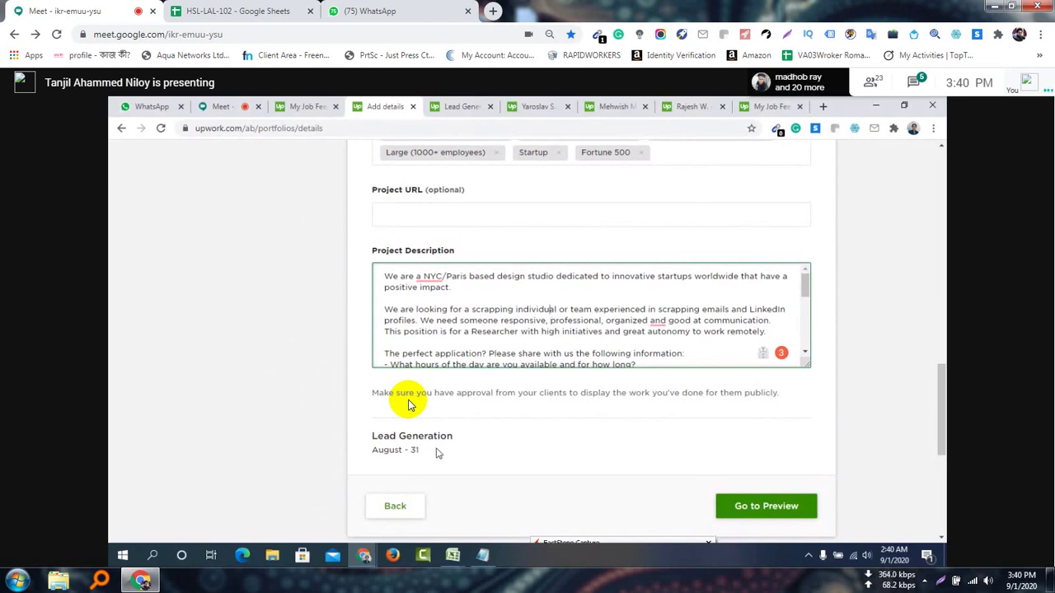
# Delete the closing paragraph containing the timezone.io link from the Project Description, including the blank line before it.
pyautogui.click(729, 507)
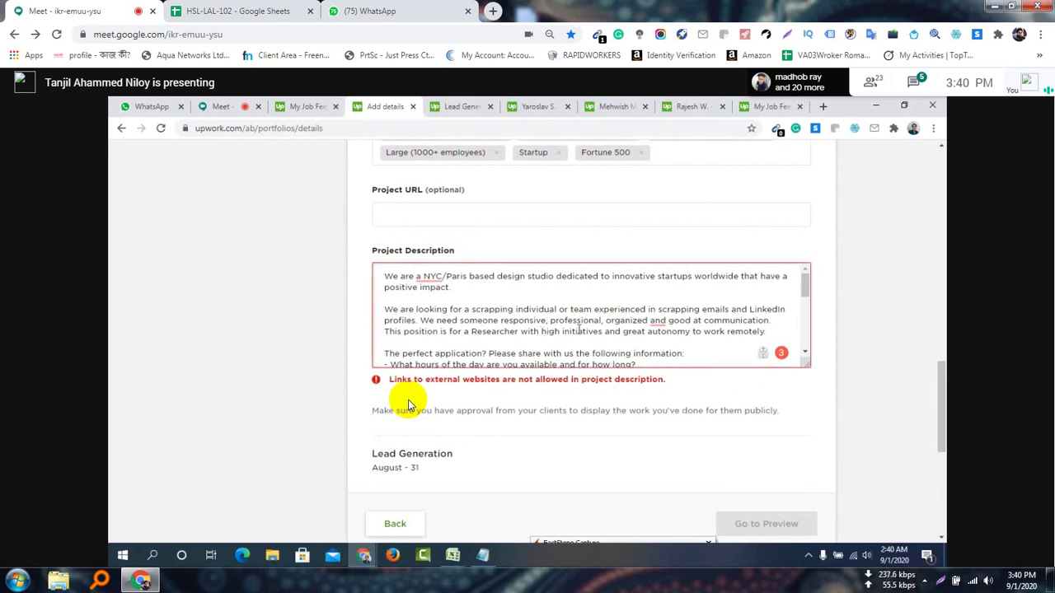
pyautogui.scroll(-5, 579, 329)
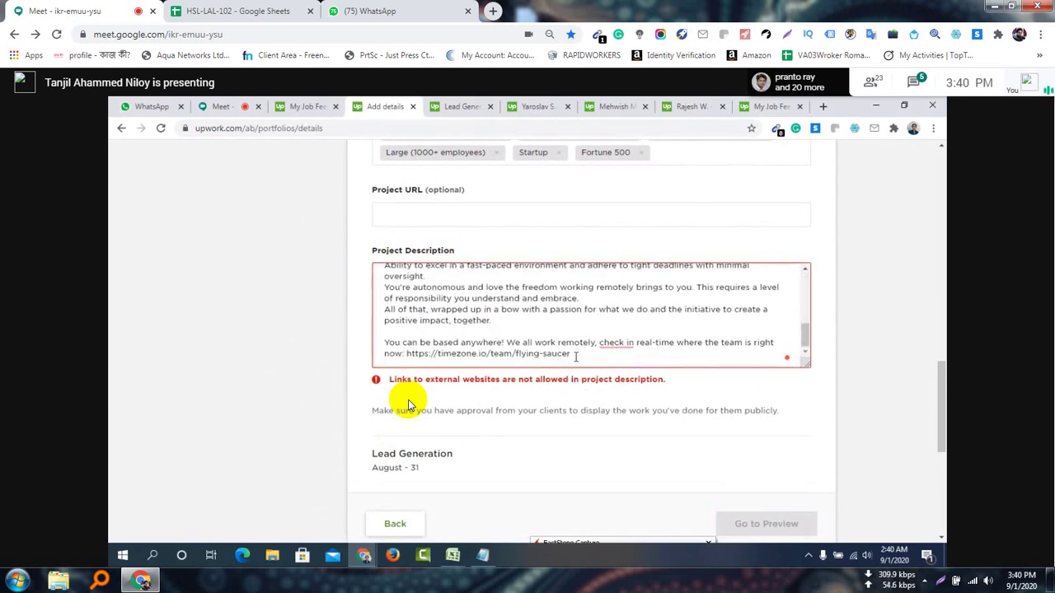
pyautogui.moveTo(572, 354); pyautogui.dragTo(406, 353)
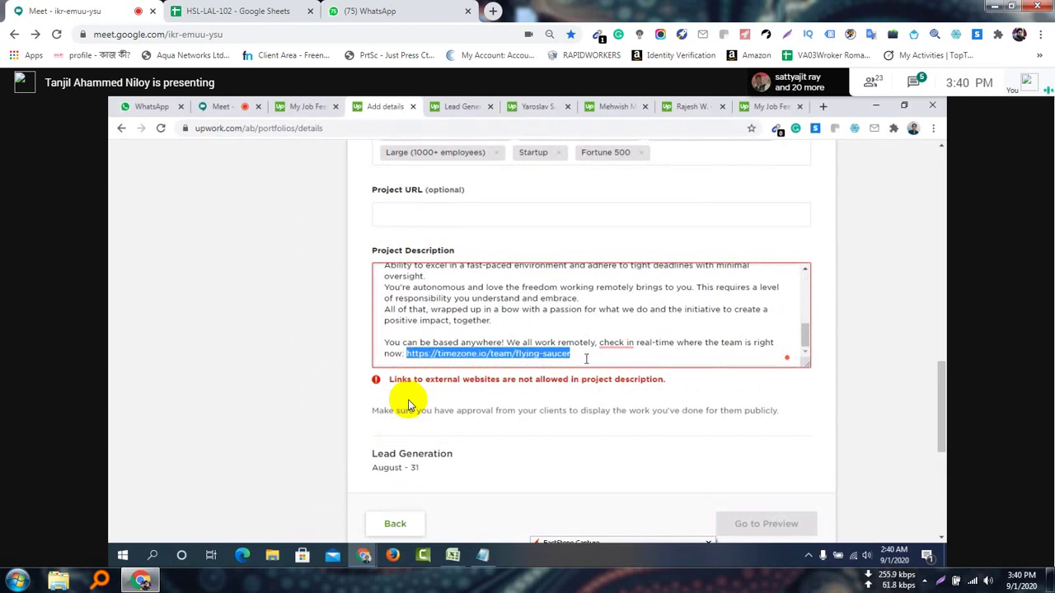
pyautogui.click(587, 359)
pyautogui.moveTo(585, 358); pyautogui.dragTo(406, 335)
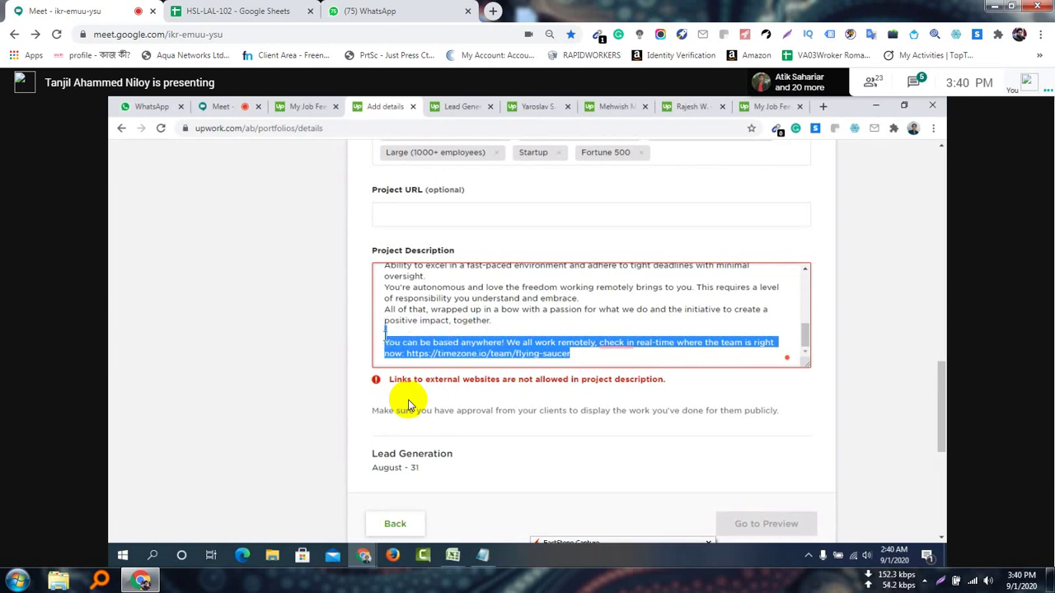
pyautogui.press('BackSpace')
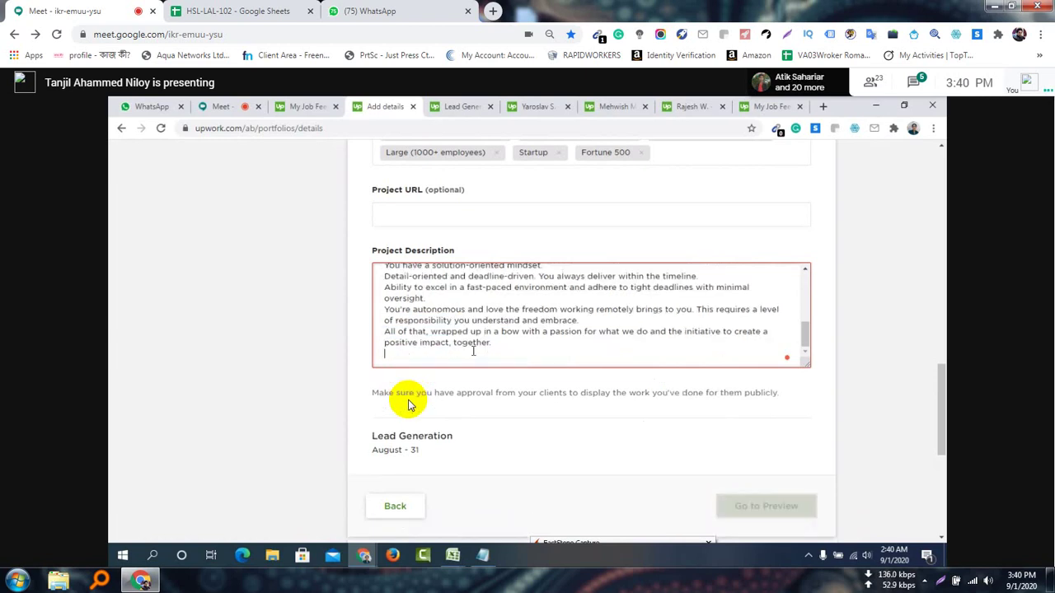
pyautogui.press('BackSpace')
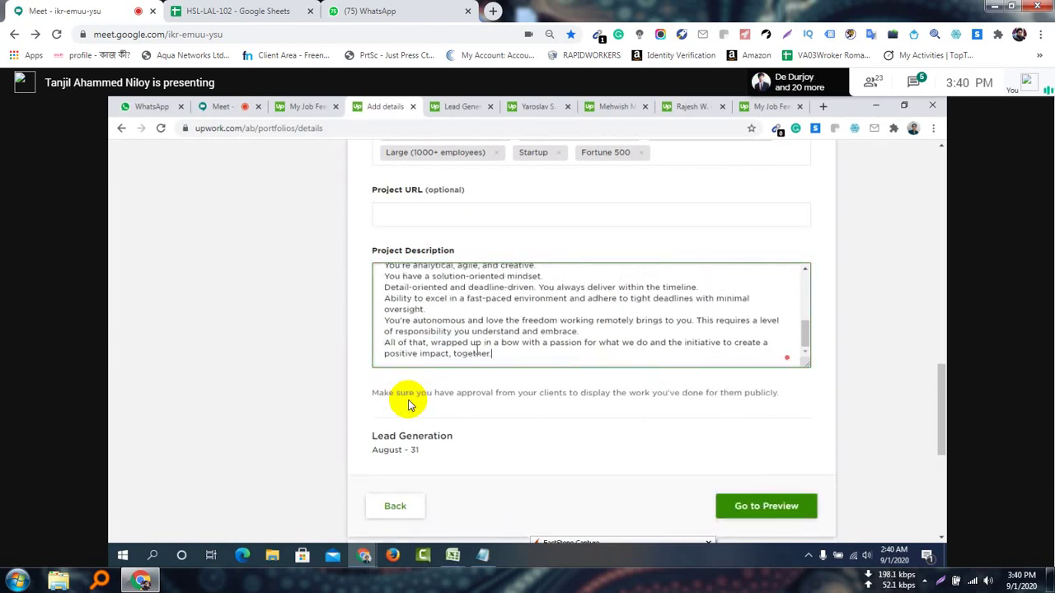
# Check the remaining Project Description text and proceed to the project's preview.
pyautogui.scroll(10, 568, 314)
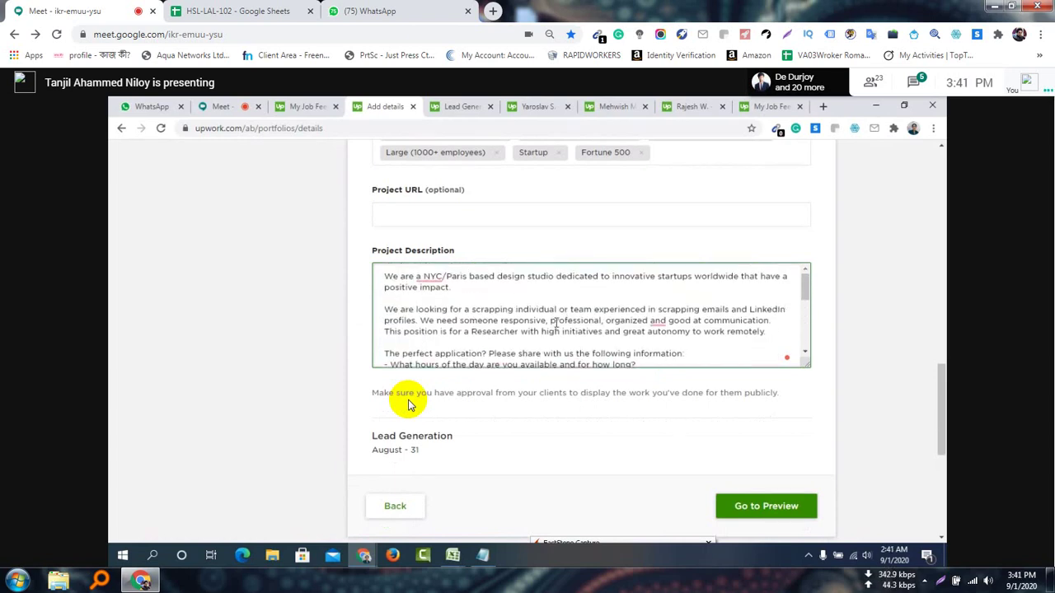
pyautogui.scroll(-2, 556, 322)
pyautogui.scroll(-5, 556, 321)
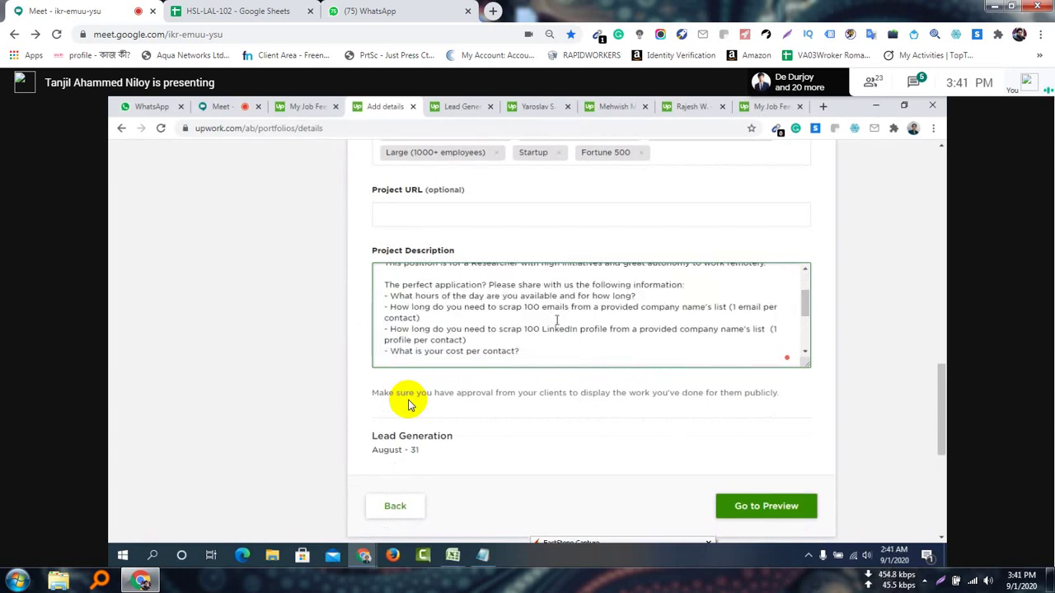
pyautogui.click(752, 512)
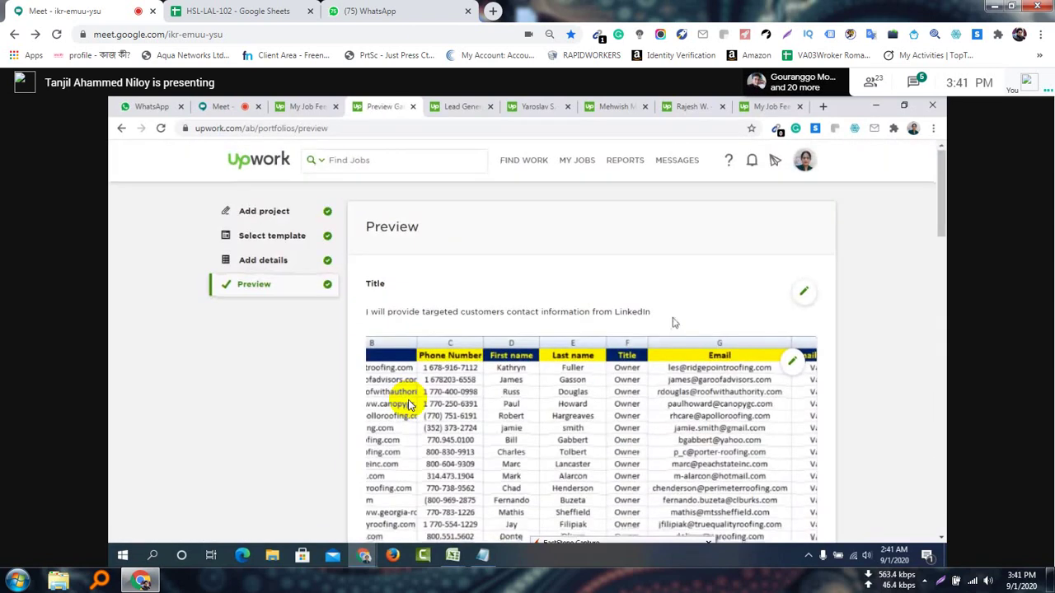
# Review the previewed project through to its template section, publish it, and look over the profile down to the portfolio.
pyautogui.scroll(-5, 408, 404)
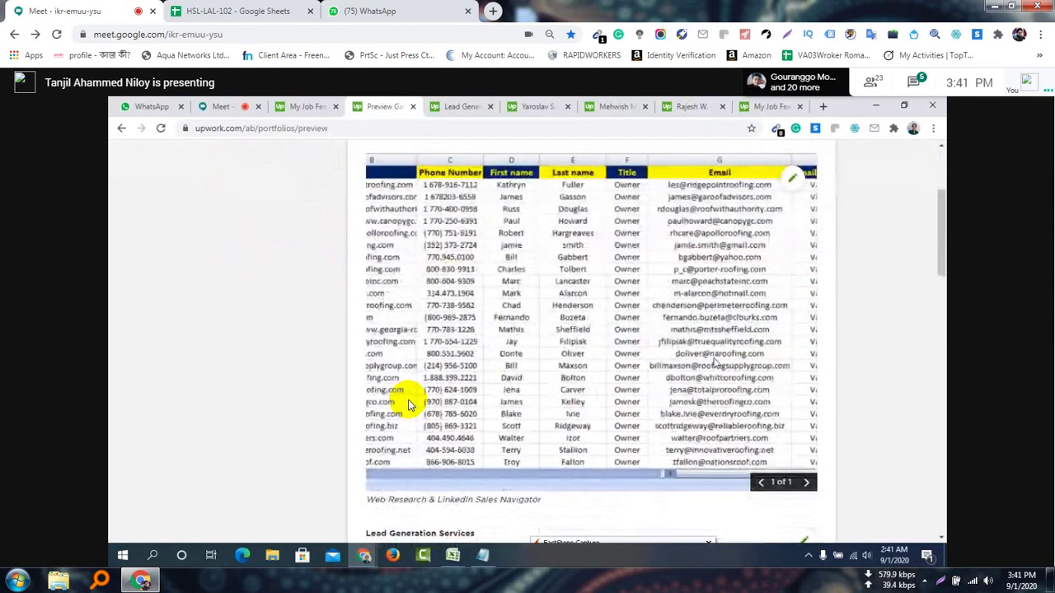
pyautogui.scroll(-5, 408, 404)
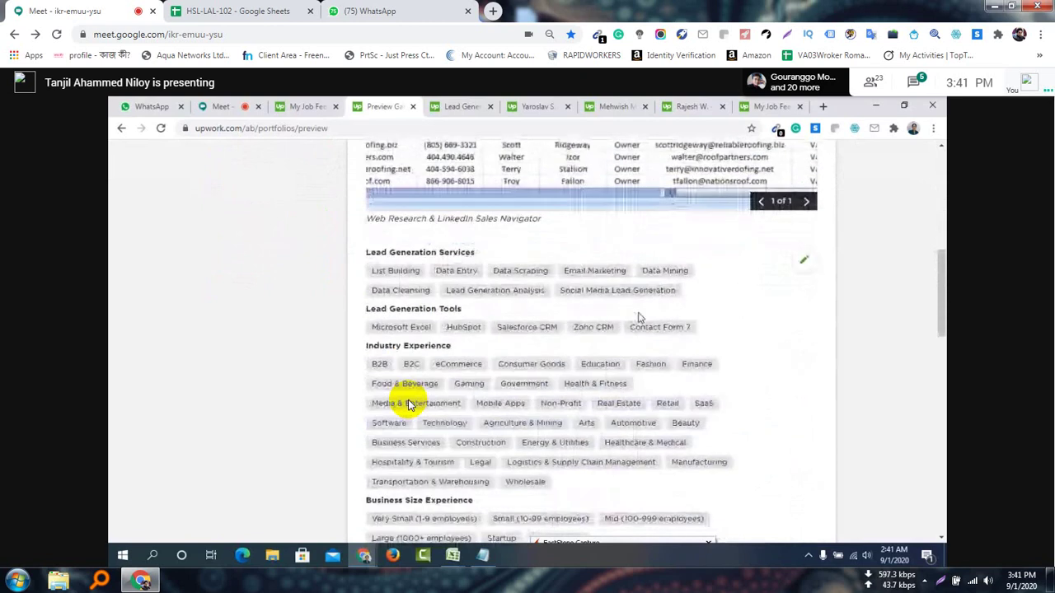
pyautogui.scroll(-8, 408, 404)
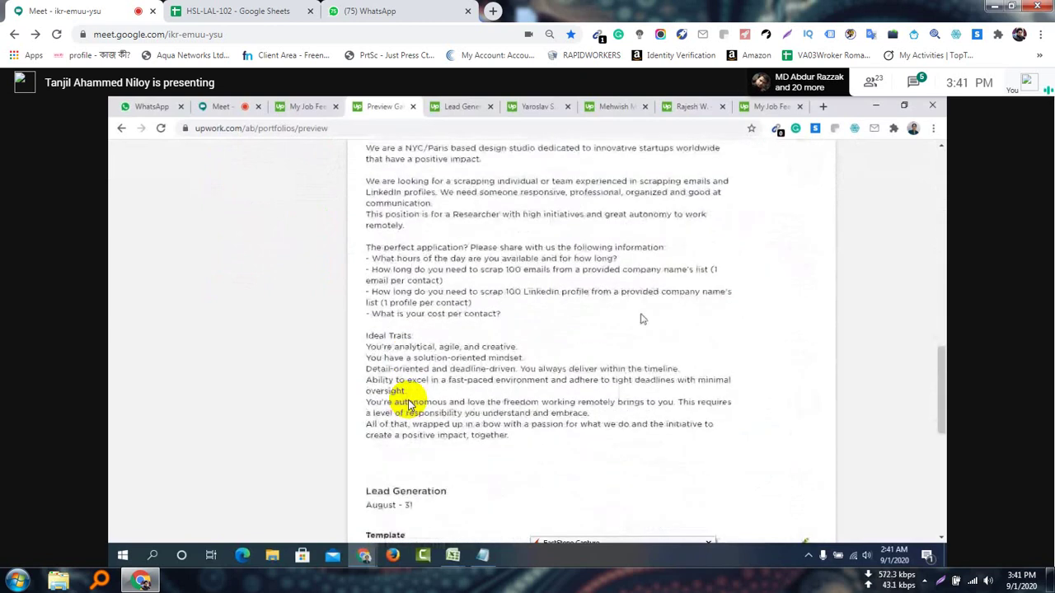
pyautogui.scroll(-4, 408, 404)
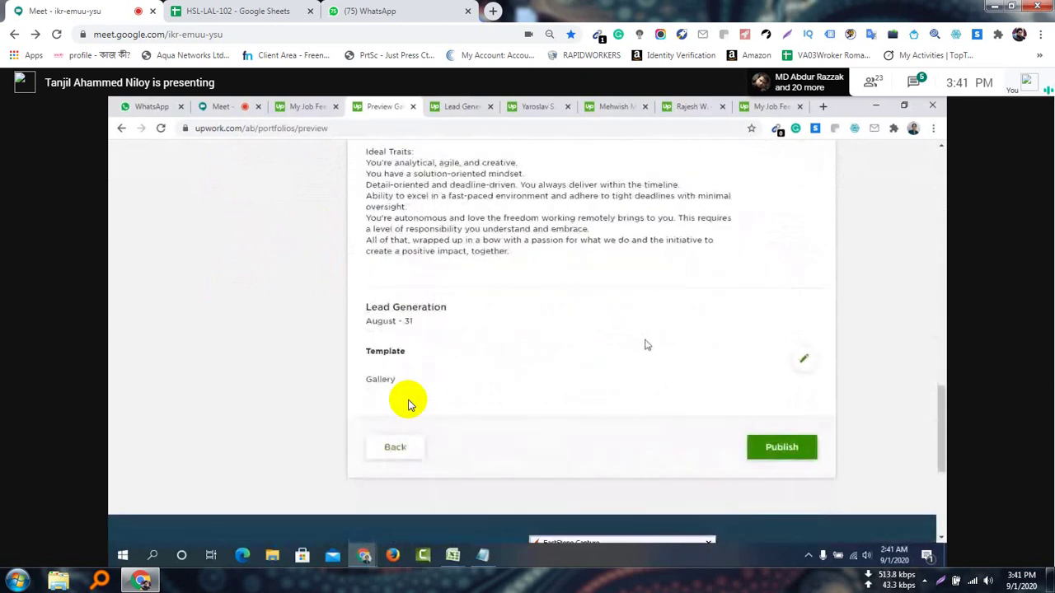
pyautogui.click(773, 448)
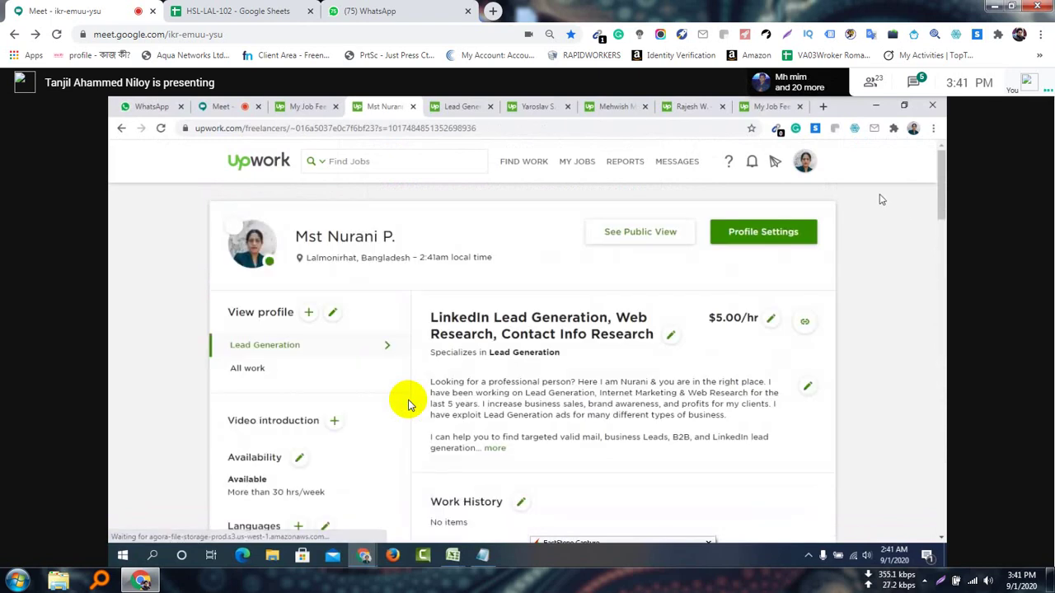
pyautogui.scroll(-1, 408, 404)
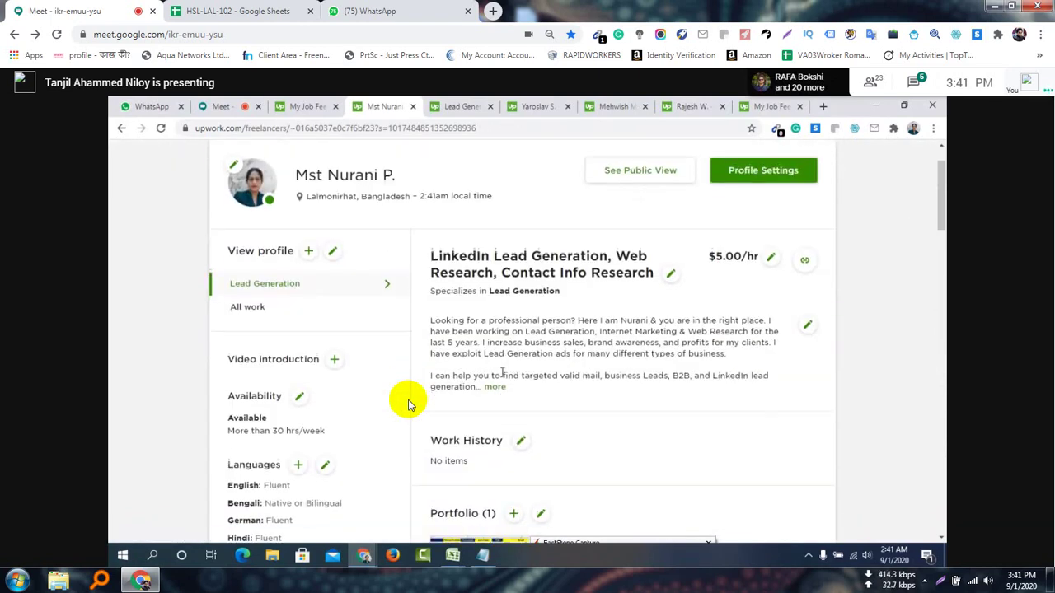
pyautogui.scroll(-4, 408, 404)
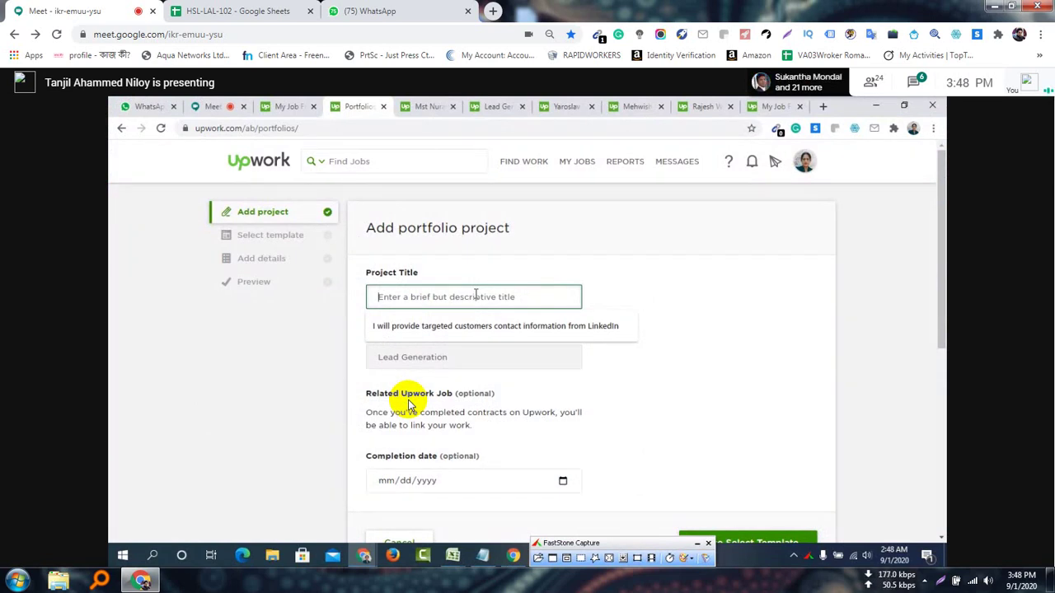
# Enter "USA Roofing Contractor B2B Leads" as the title of the new portfolio project.
pyautogui.write('U')
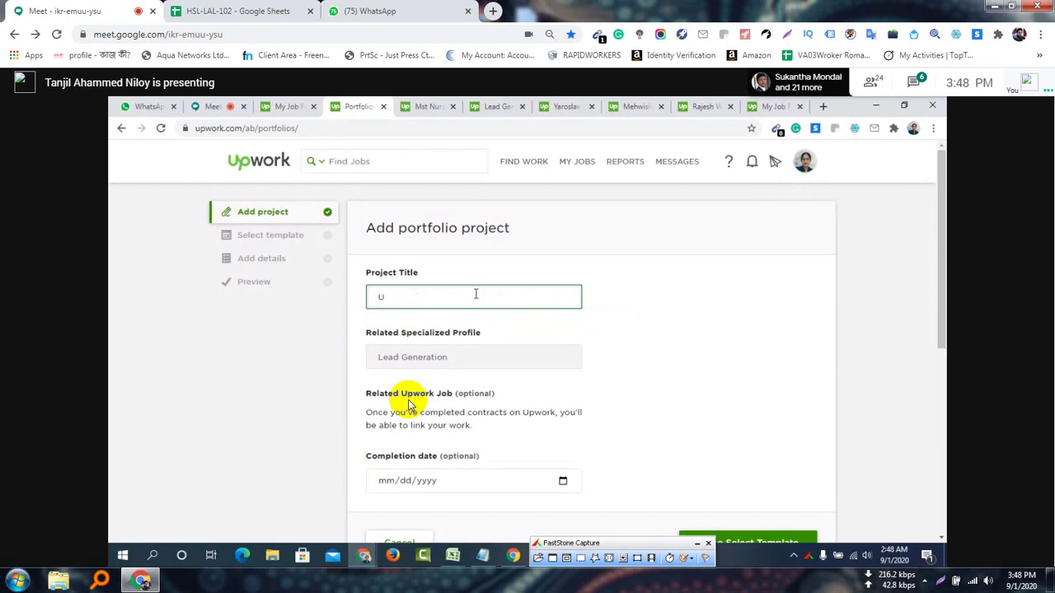
pyautogui.write('SA')
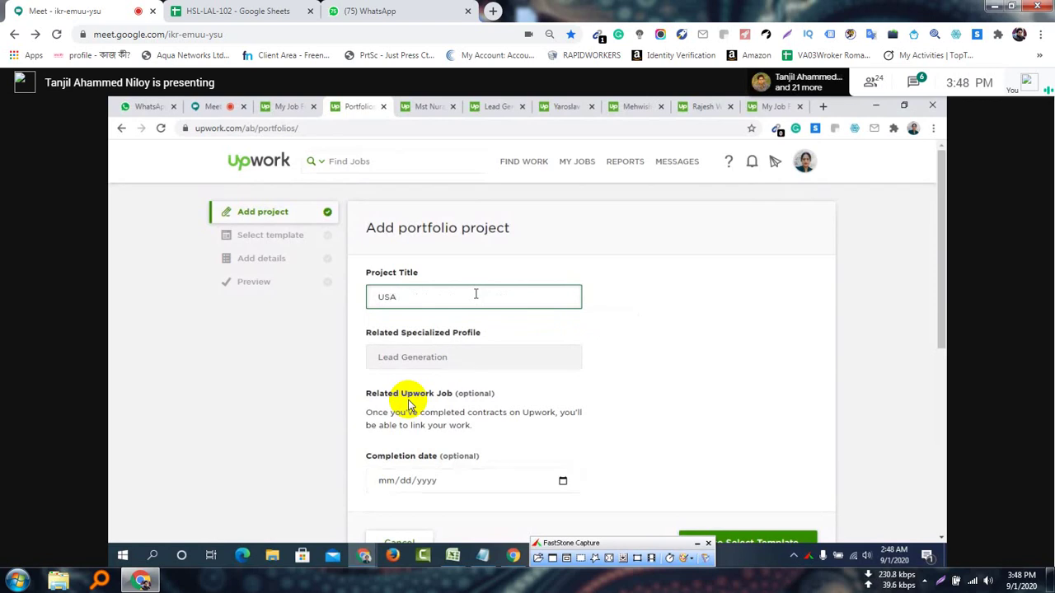
pyautogui.write(' R')
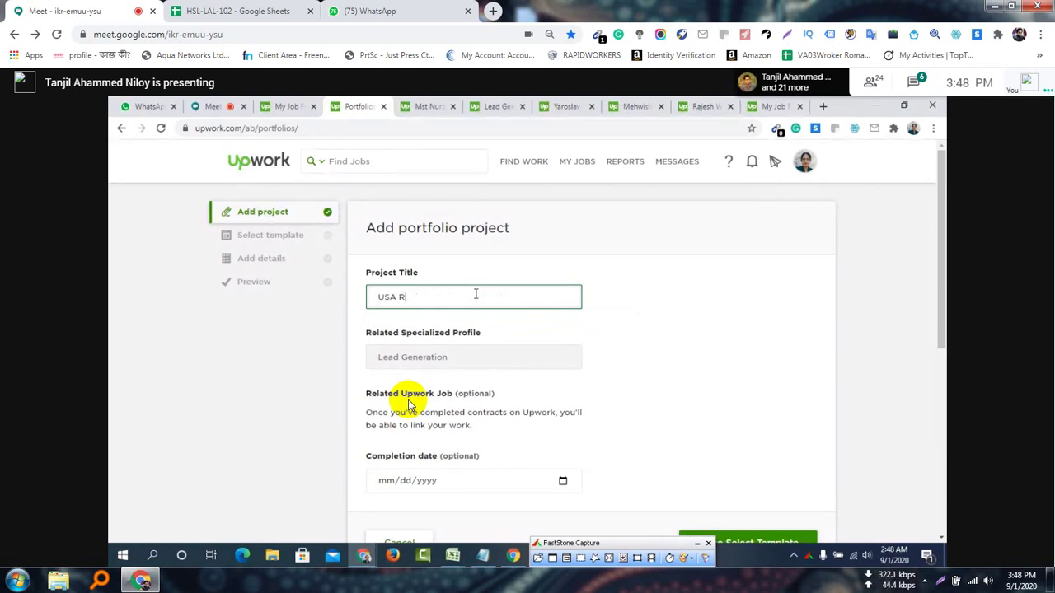
pyautogui.write('ufing')
pyautogui.press('BackSpace')
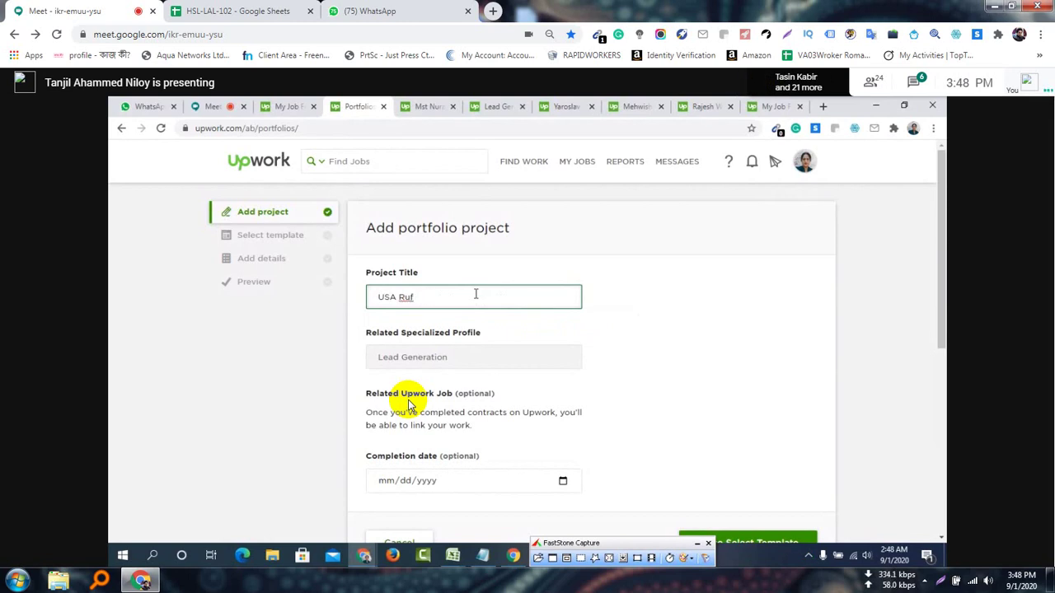
pyautogui.press('BackSpace')
pyautogui.press('BackSpace')
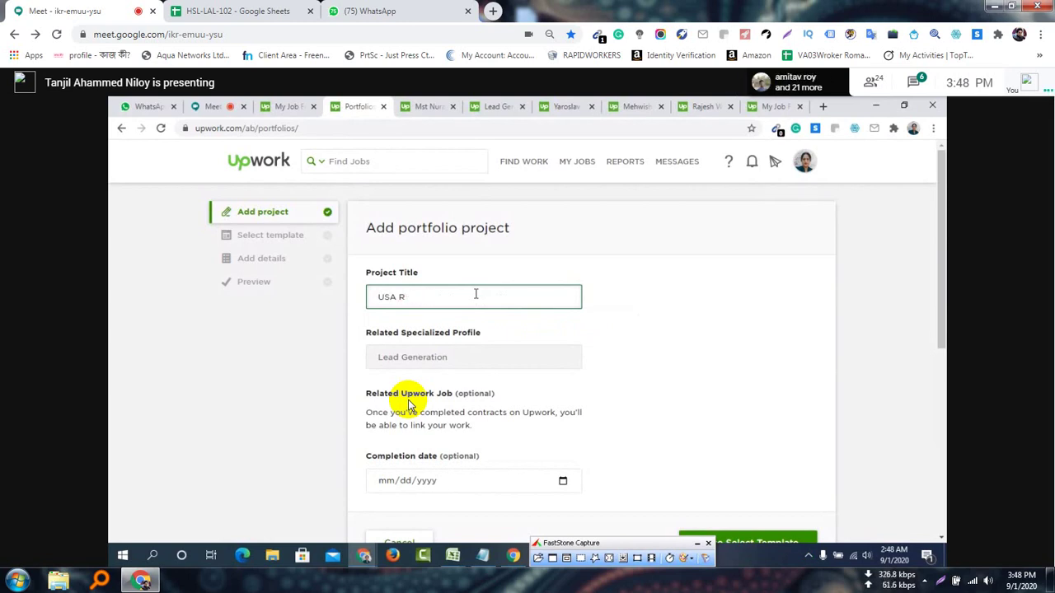
pyautogui.write('oofing Contr')
pyautogui.write('act')
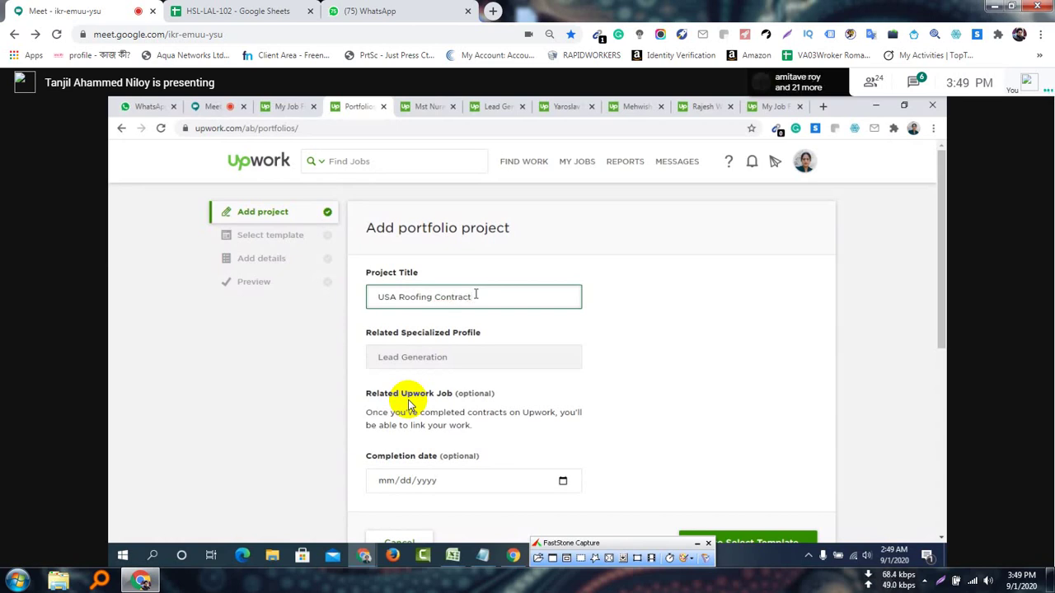
pyautogui.write('or B2')
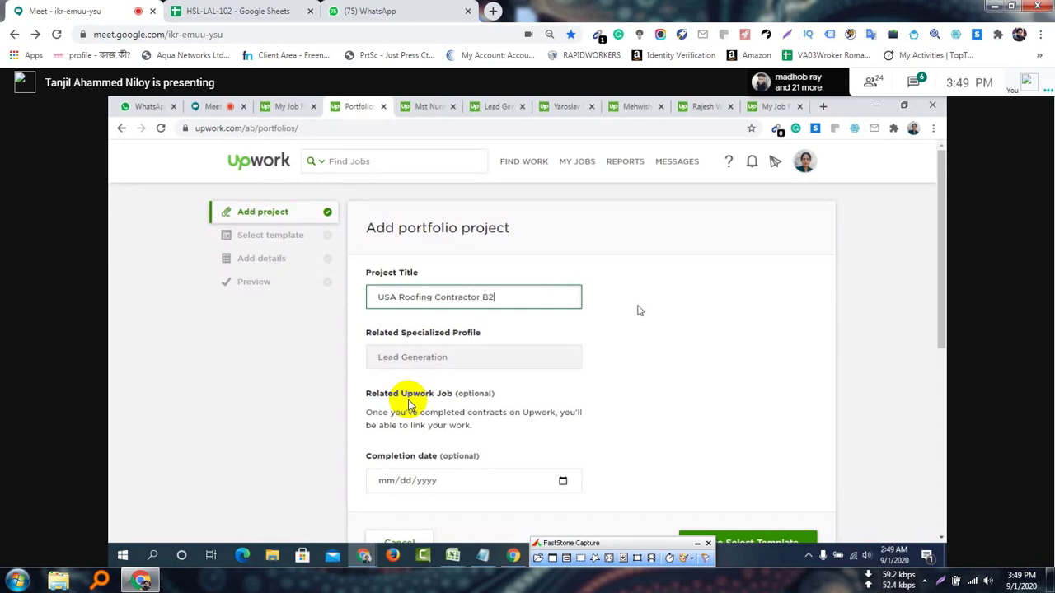
pyautogui.write('ads')
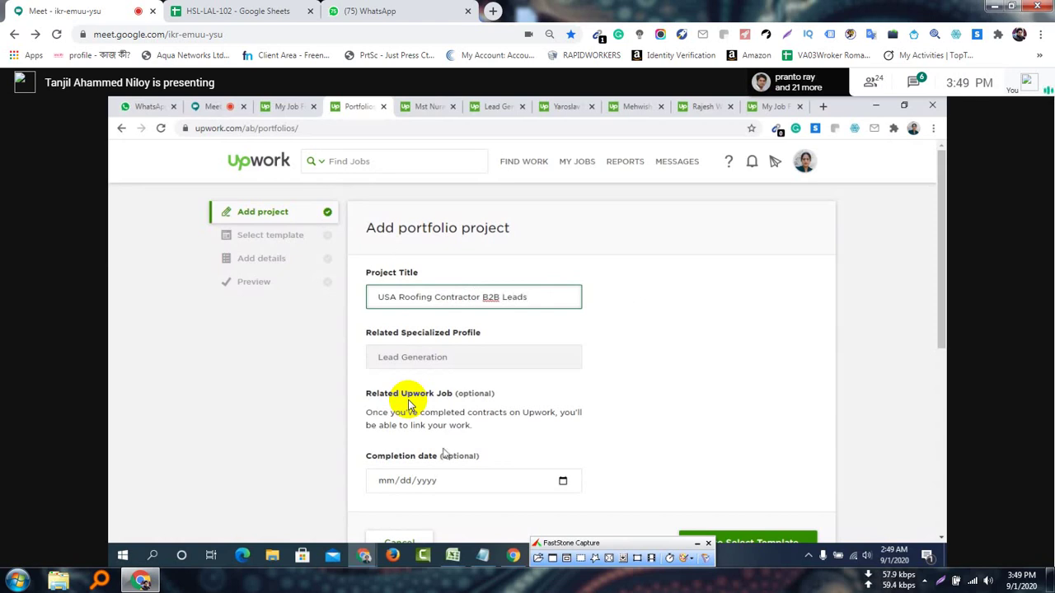
# Set the new project's completion date to 02/08/2020.
pyautogui.click(437, 360)
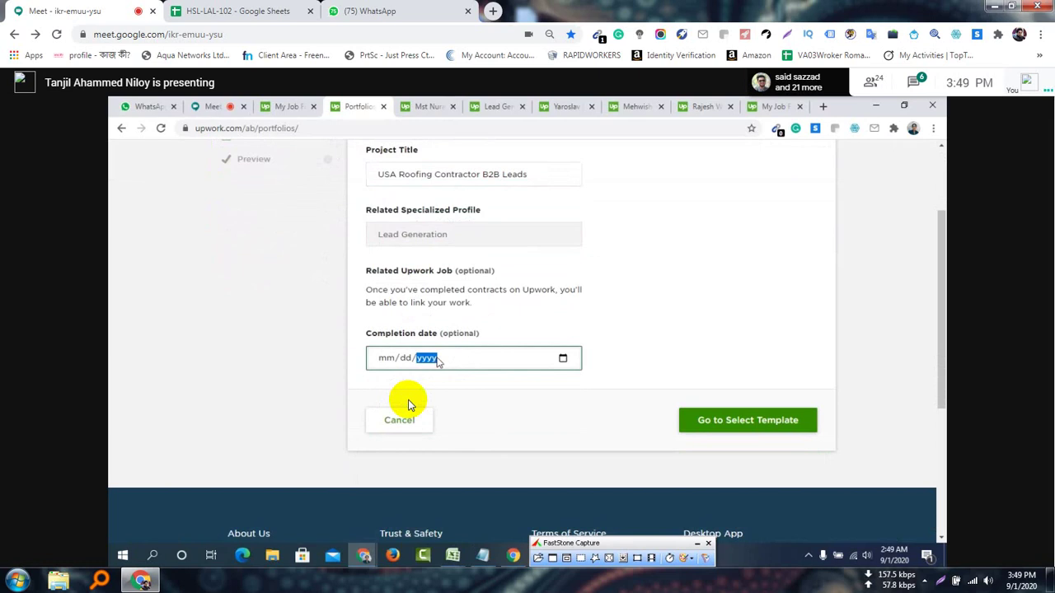
pyautogui.click(386, 361)
pyautogui.write('0')
pyautogui.write('9')
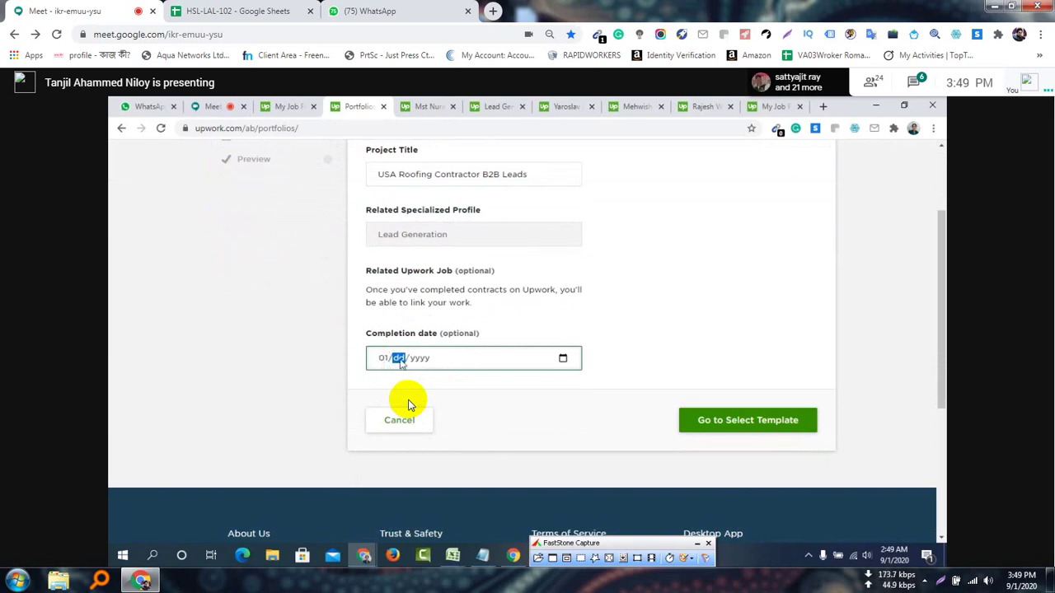
pyautogui.click(385, 360)
pyautogui.write('2/0')
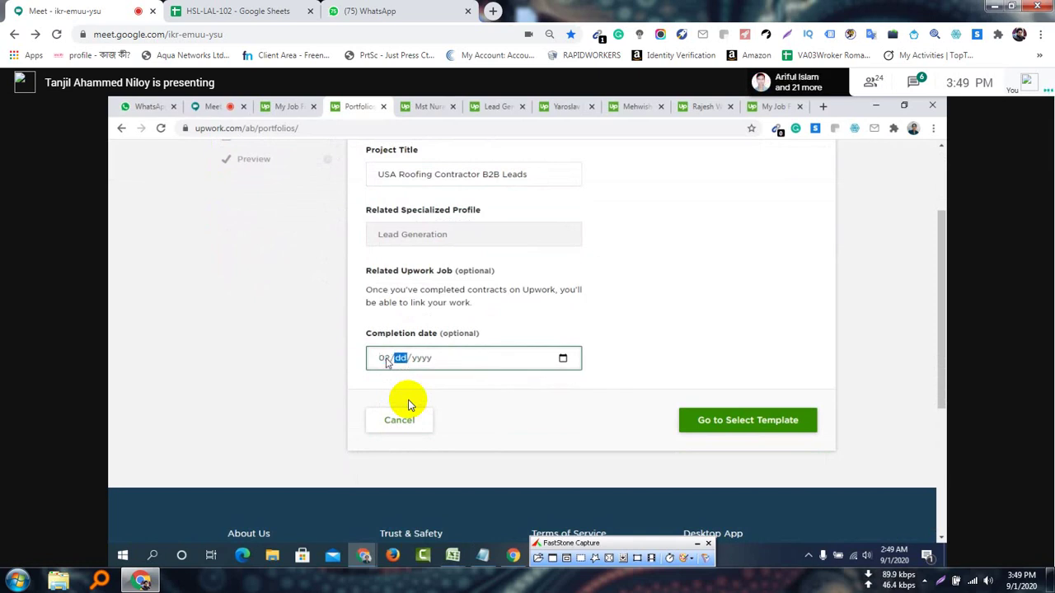
pyautogui.write('9')
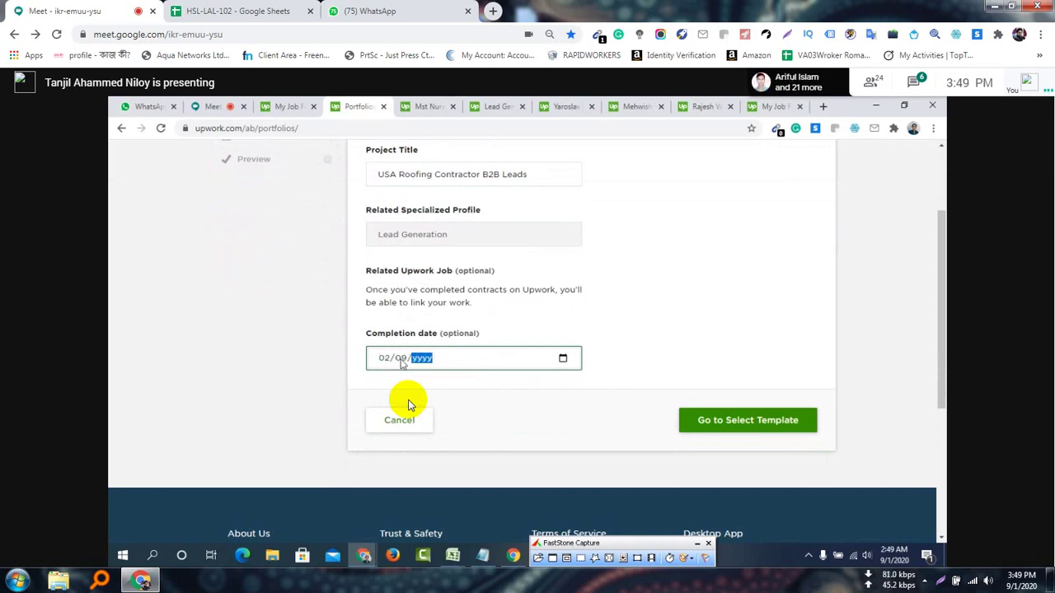
pyautogui.click(402, 360)
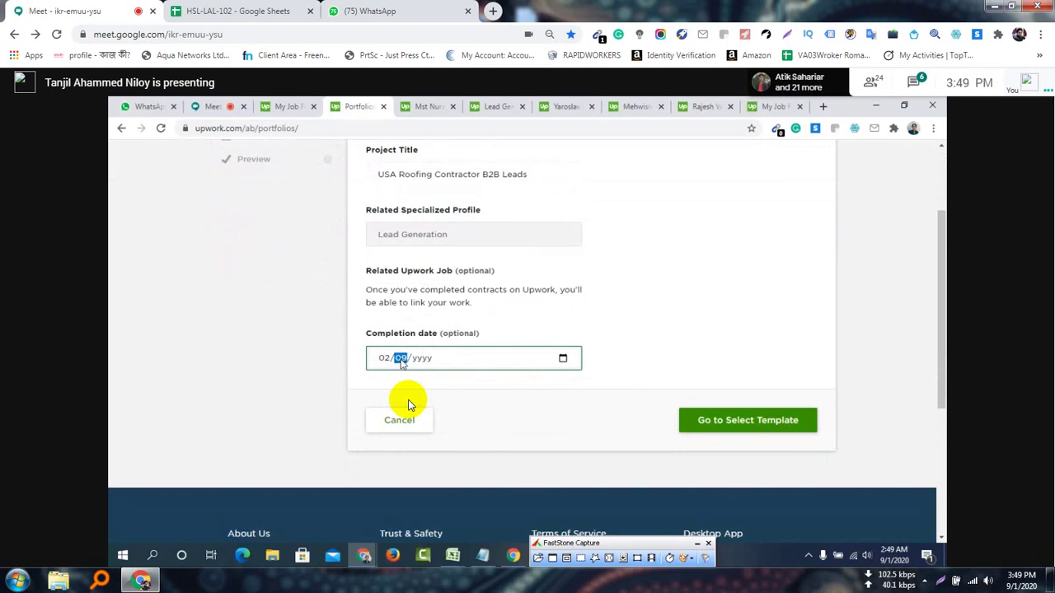
pyautogui.write('8/2020')
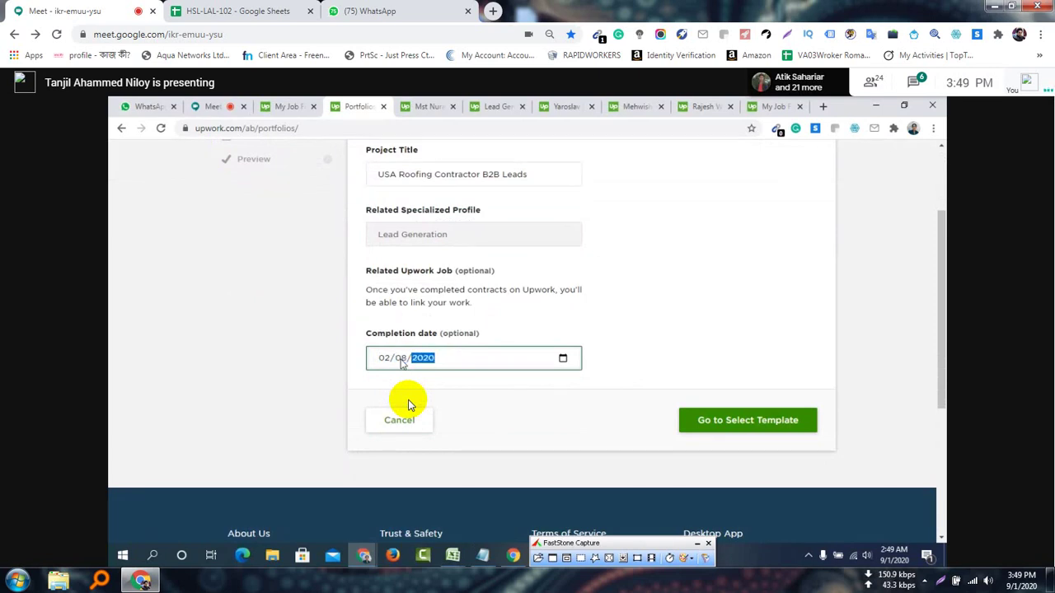
pyautogui.click(827, 354)
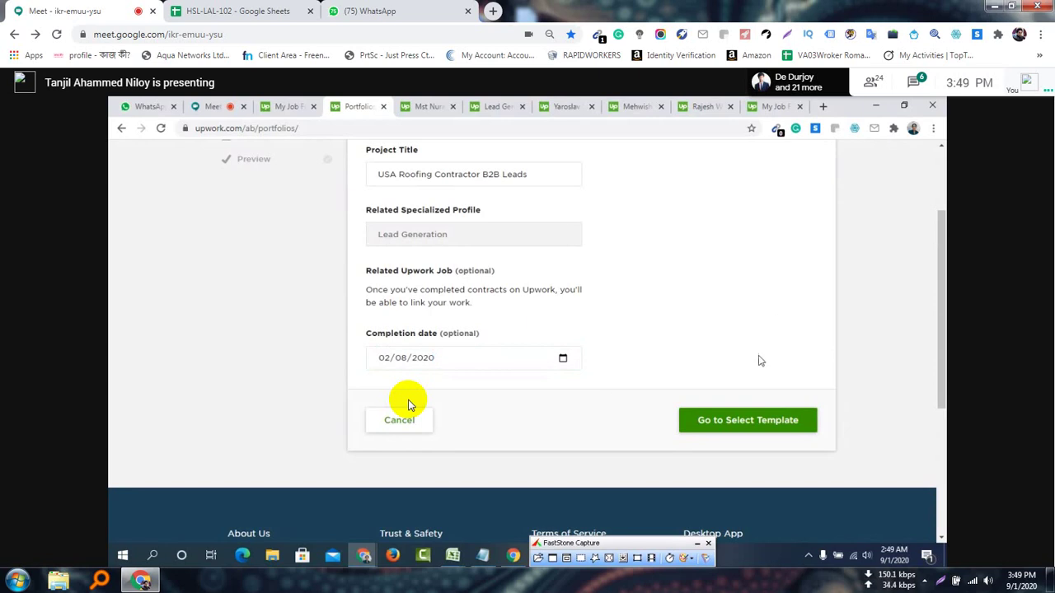
# Proceed to template selection, choose the Gallery template for the project and continue to the Add details form.
pyautogui.click(739, 422)
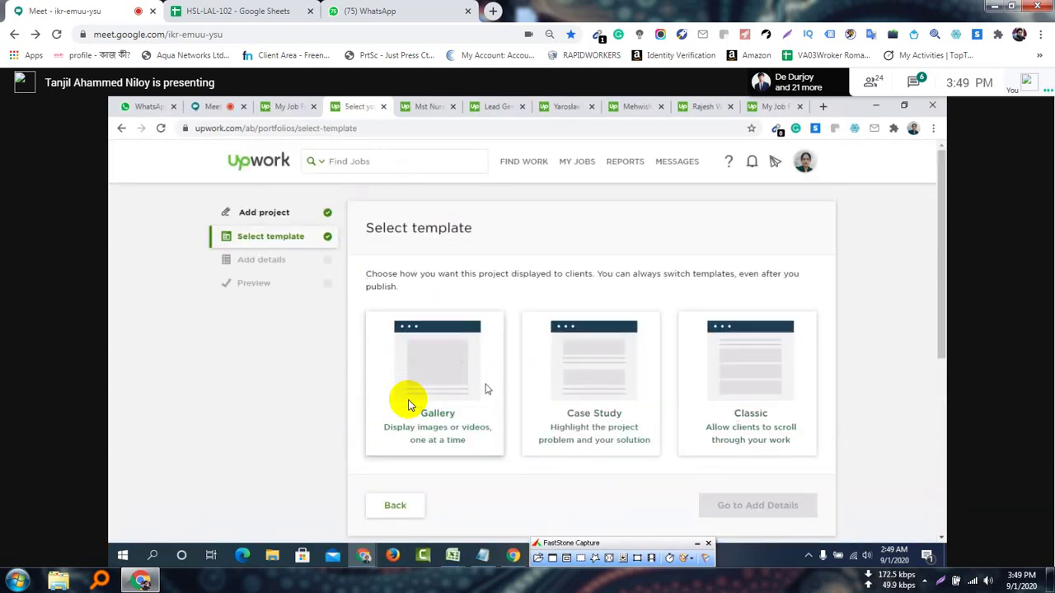
pyautogui.click(439, 378)
pyautogui.scroll(-3, 772, 499)
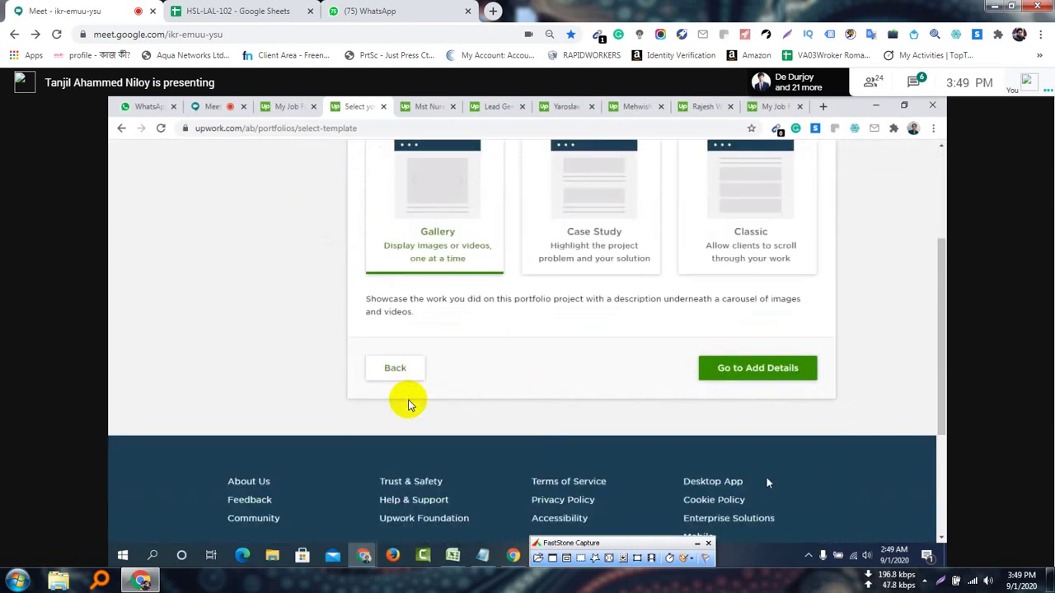
pyautogui.click(735, 375)
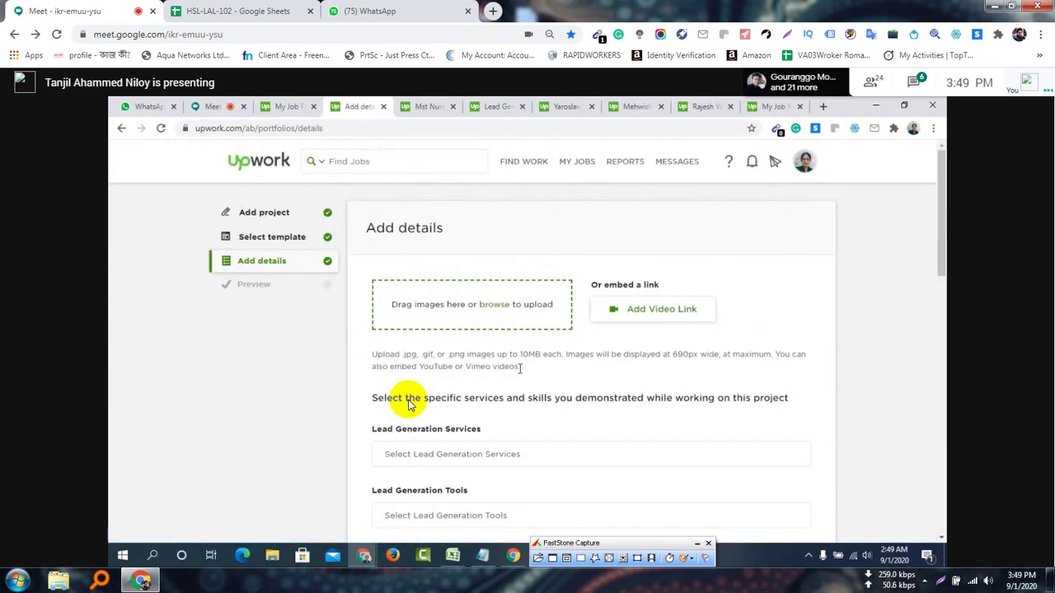
# Upload the em22 image from the Desktop folder to the new portfolio project's details.
pyautogui.click(492, 304)
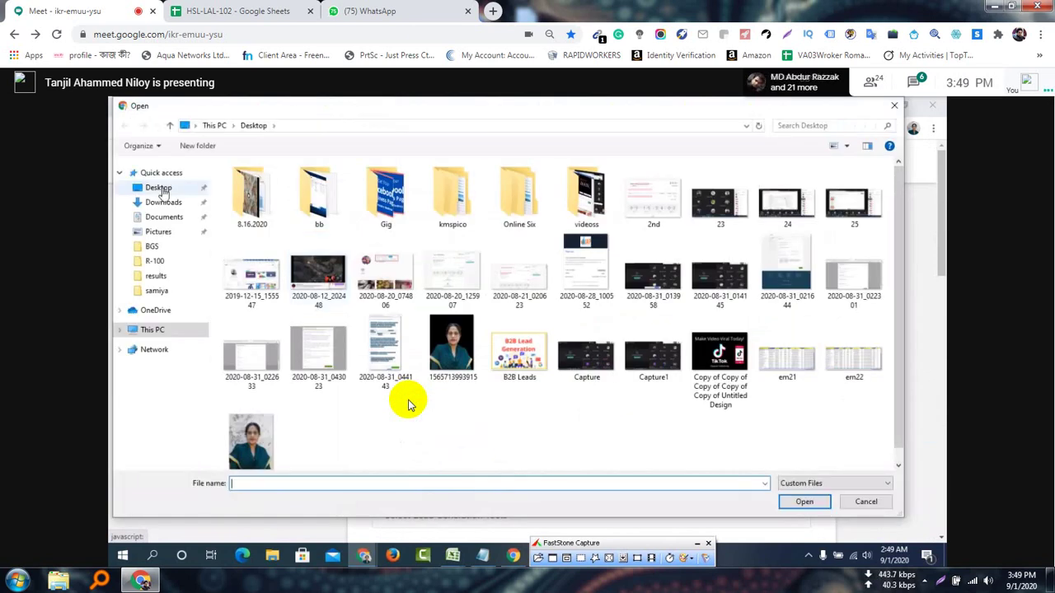
pyautogui.click(853, 356)
pyautogui.click(805, 502)
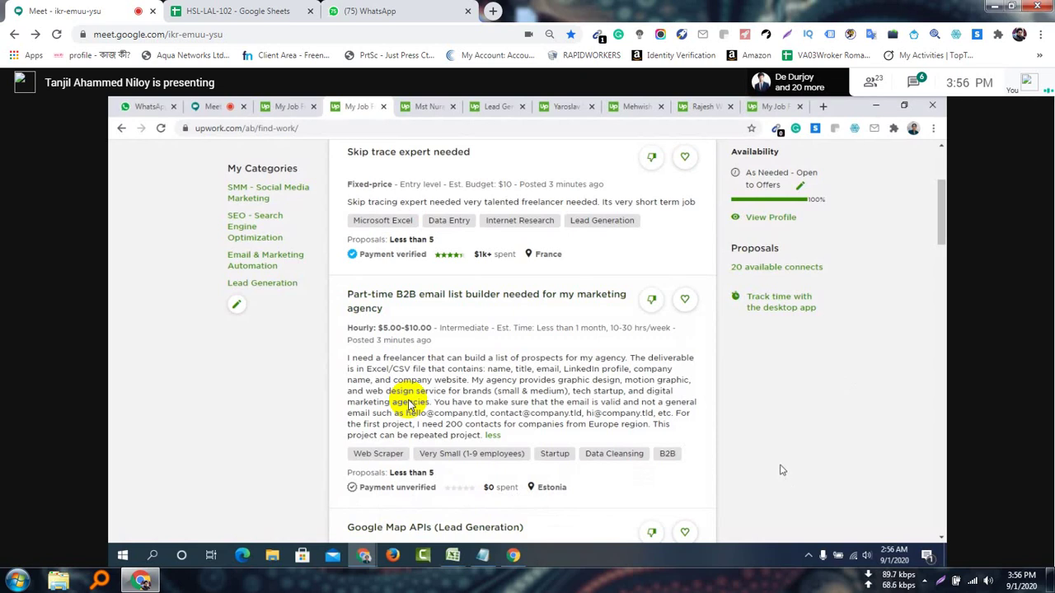
pyautogui.scroll(1, 410, 404)
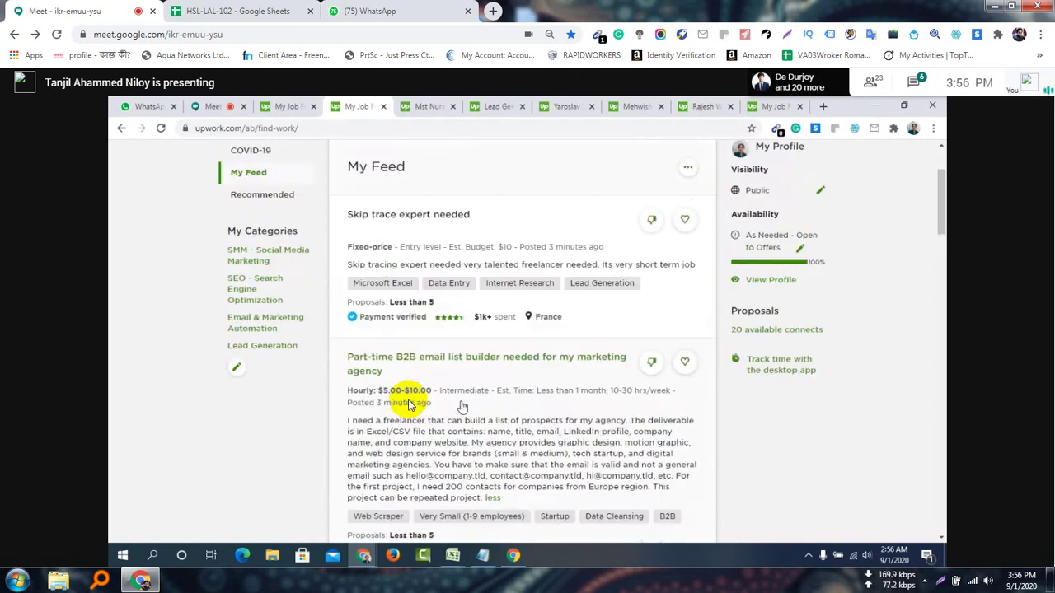
pyautogui.scroll(2, 410, 404)
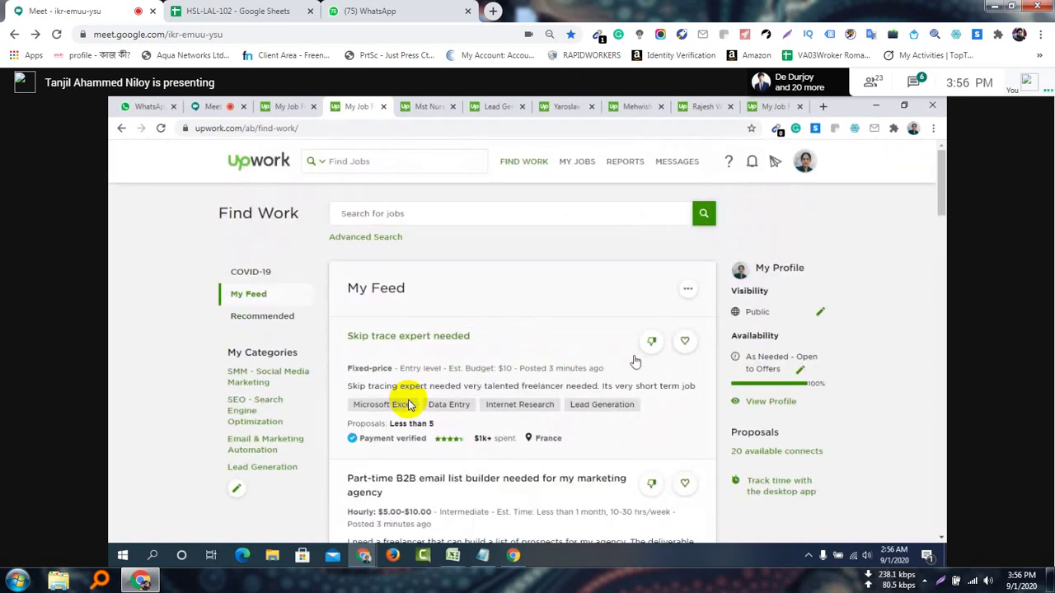
pyautogui.scroll(-3, 409, 404)
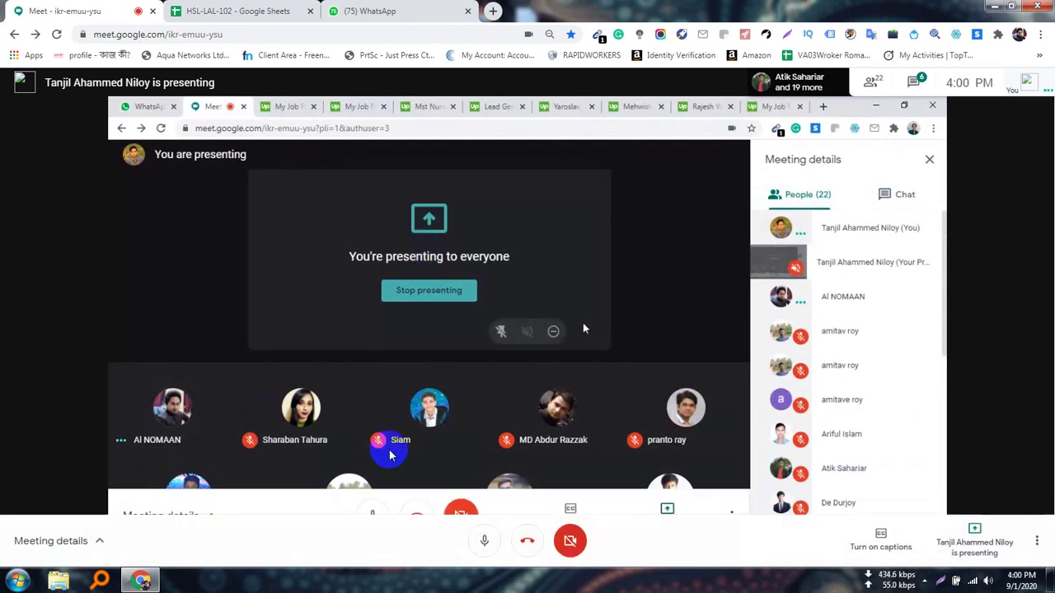
# Mute the microphone in the Google Meet call and leave the meeting.
pyautogui.click(484, 544)
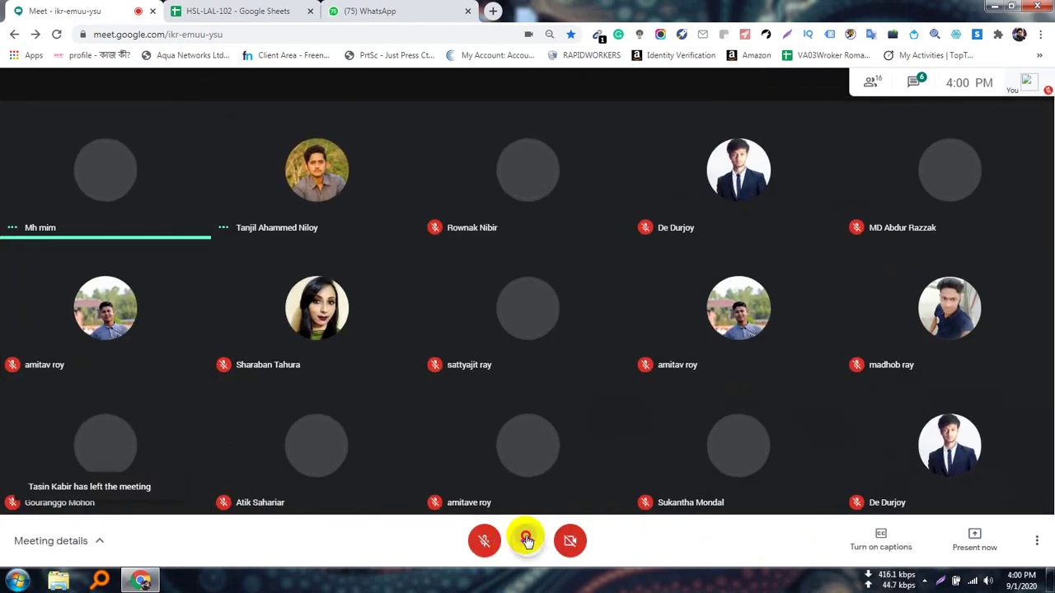
pyautogui.click(527, 541)
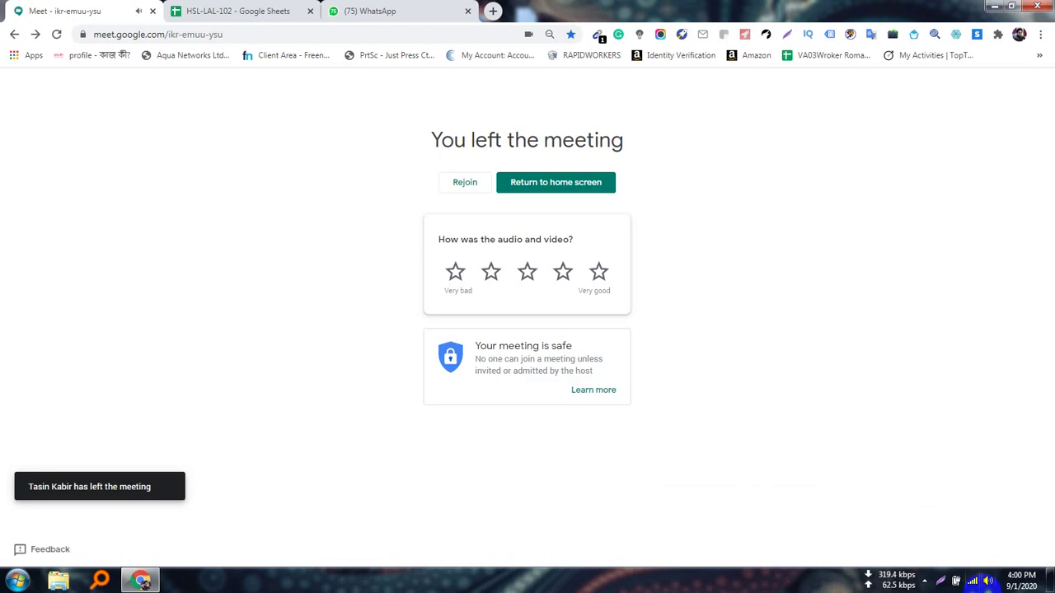
pyautogui.click(925, 581)
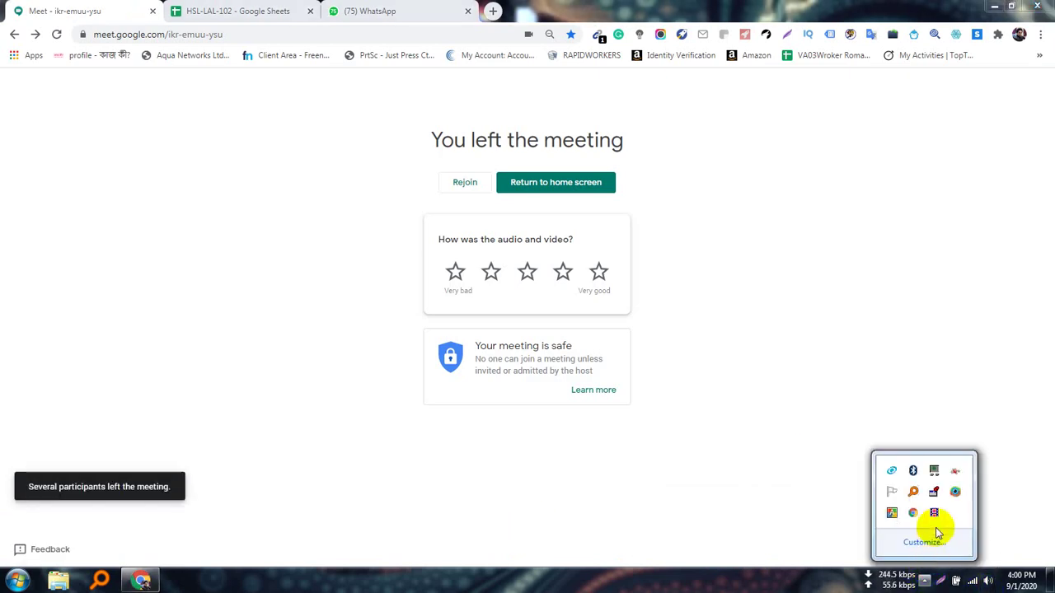